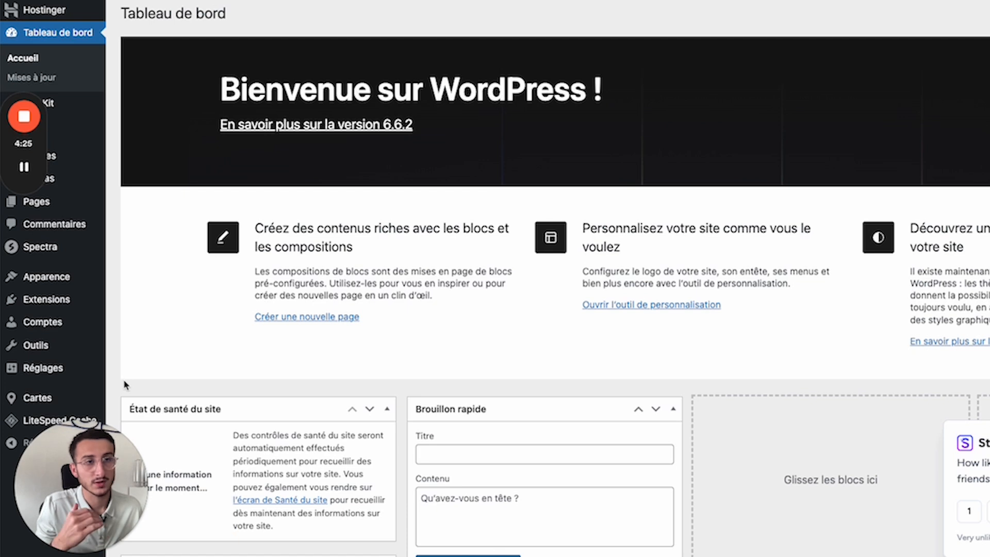
Search the plugins available to add for Rank Math and install the Rank Math SEO plugin
{"action": "left_click", "coordinate": [67, 306]}
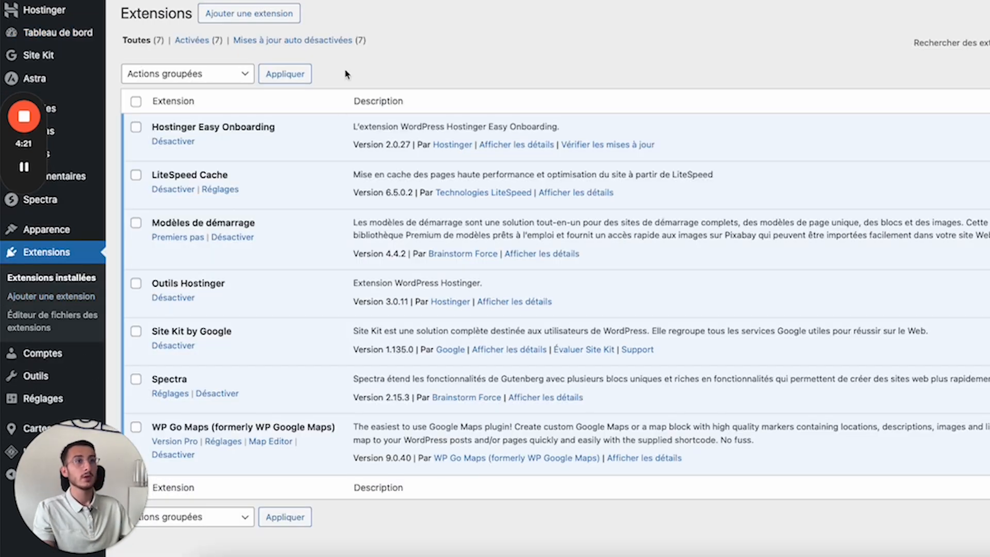
{"action": "left_click", "coordinate": [282, 11]}
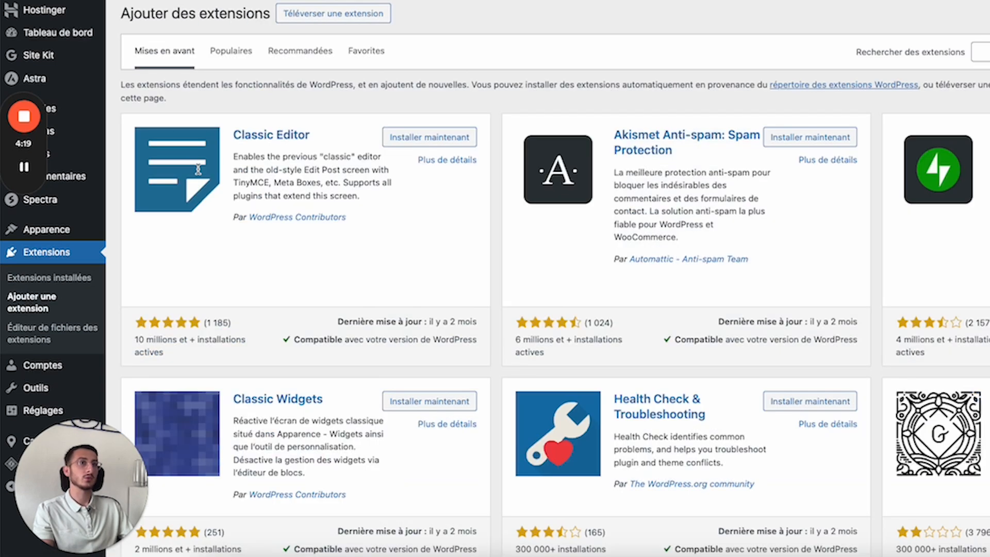
{"action": "left_click", "coordinate": [982, 52]}
{"action": "type", "text": "ran"}
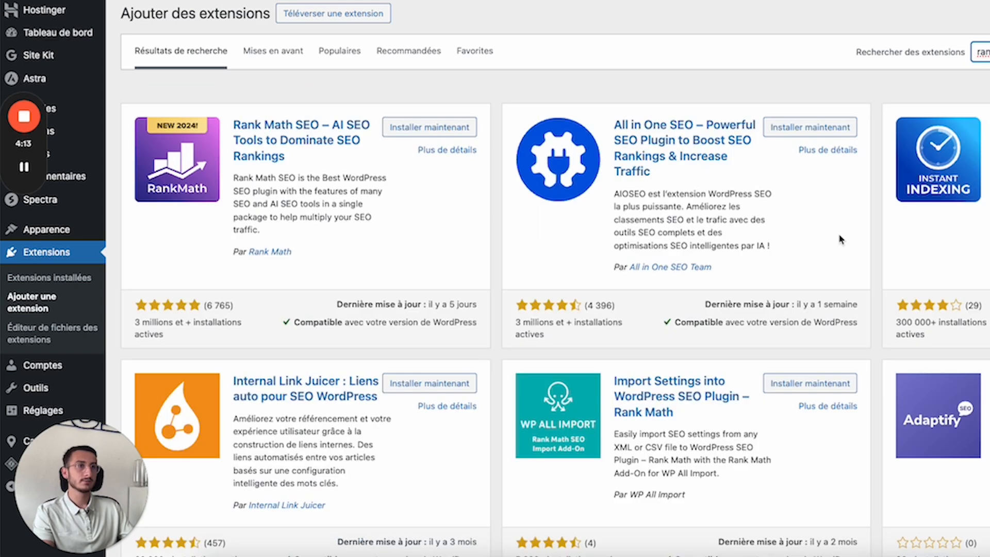
{"action": "left_click", "coordinate": [400, 130]}
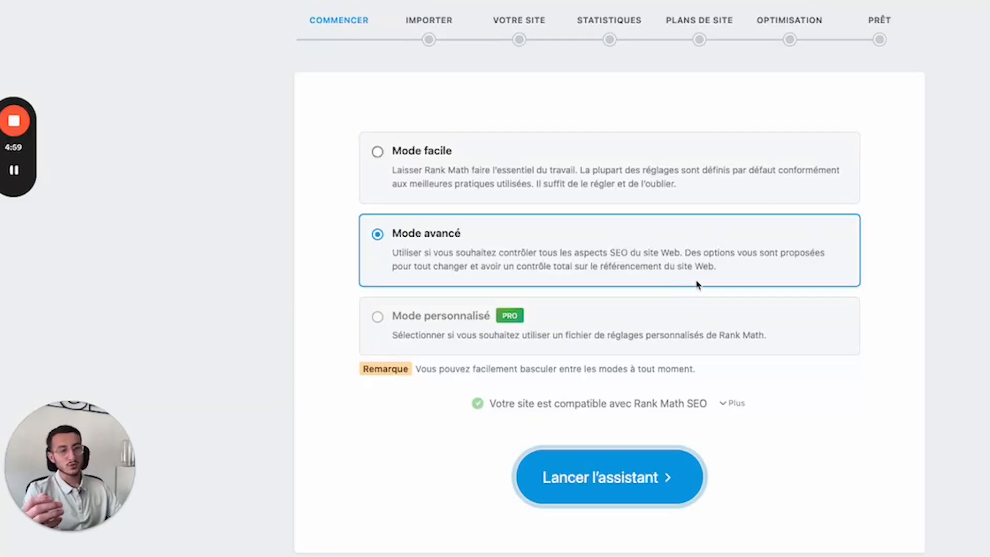
Launch the Rank Math setup wizard in Mode avancé
{"action": "scroll", "coordinate": [704, 276], "scroll_direction": "up", "scroll_amount": 3}
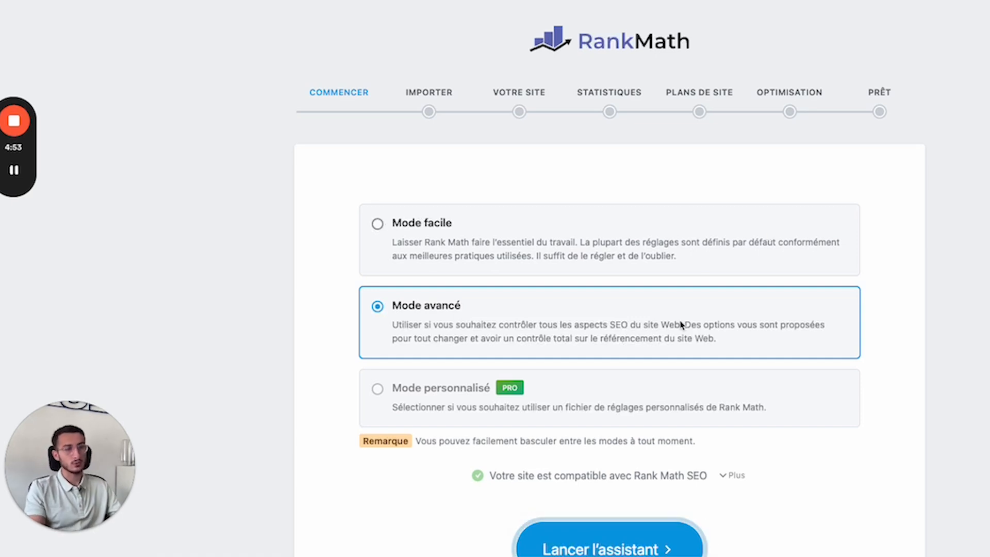
{"action": "scroll", "coordinate": [680, 325], "scroll_direction": "down", "scroll_amount": 3}
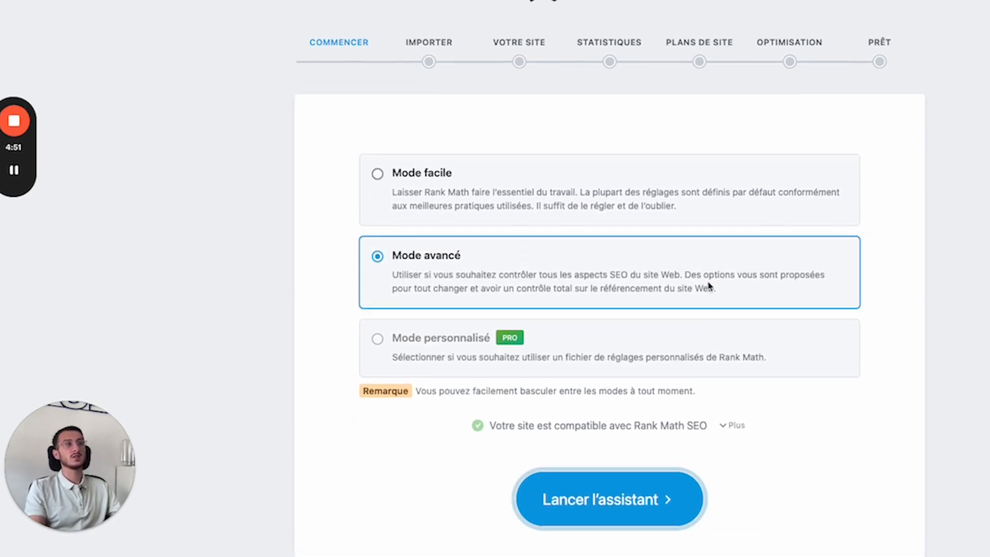
{"action": "scroll", "coordinate": [701, 287], "scroll_direction": "up", "scroll_amount": 1}
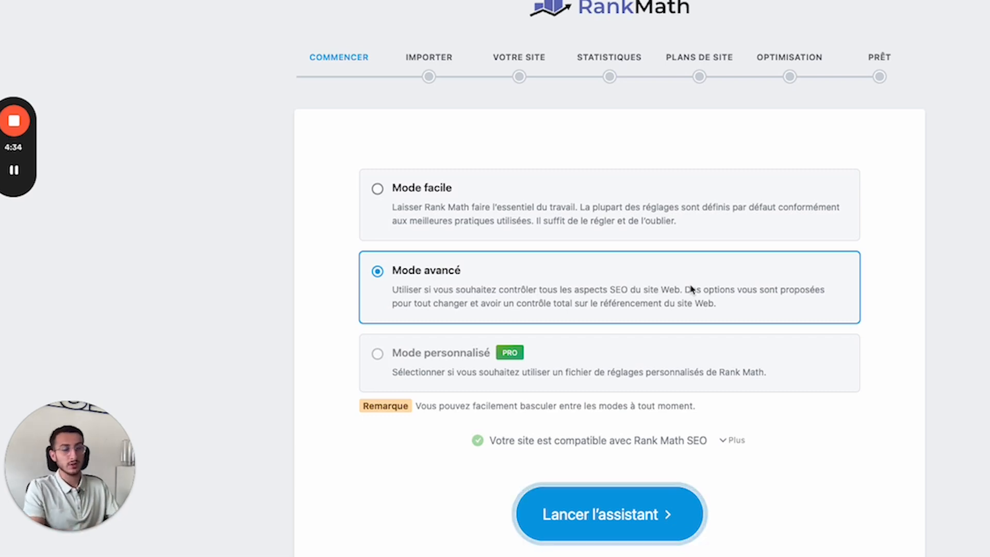
{"action": "scroll", "coordinate": [530, 218], "scroll_direction": "down", "scroll_amount": 3}
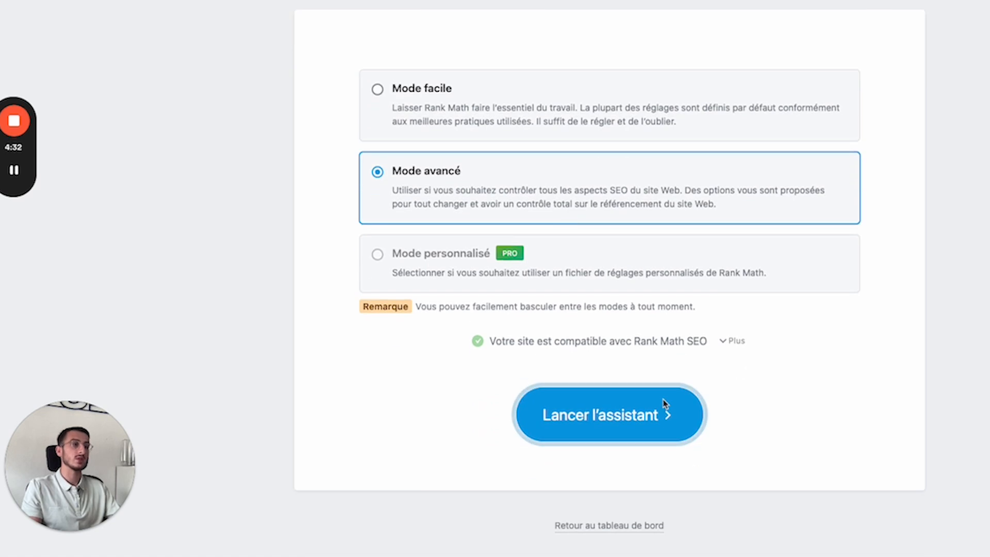
{"action": "left_click", "coordinate": [656, 426]}
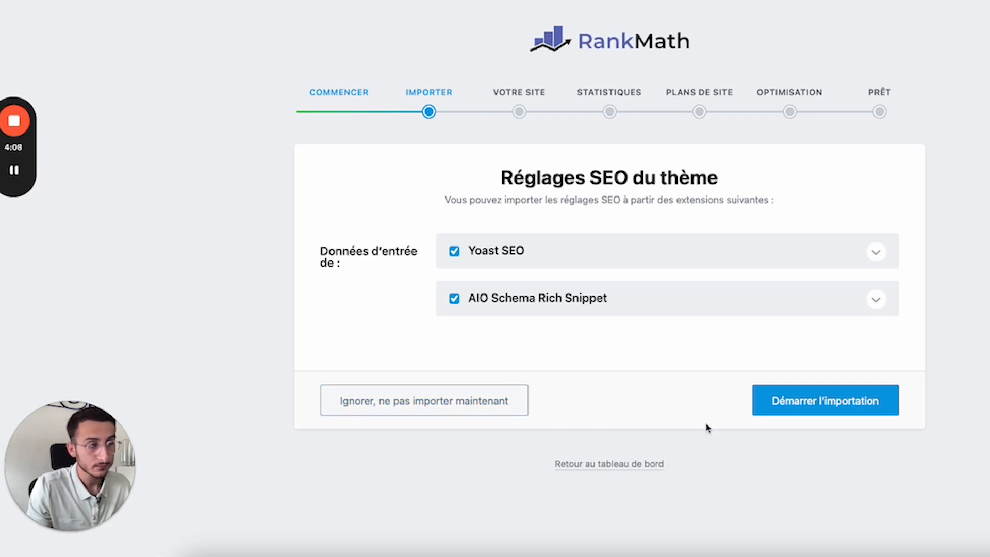
Import the SEO settings from Yoast SEO and AIO Schema Rich Snippet, and continue to the site information
{"action": "left_click", "coordinate": [789, 402]}
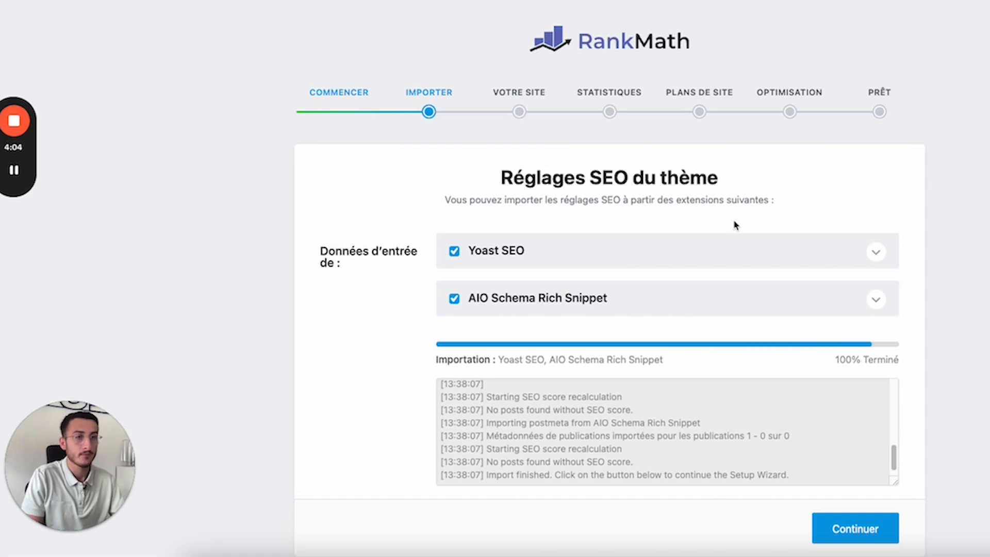
{"action": "scroll", "coordinate": [709, 356], "scroll_direction": "down", "scroll_amount": 3}
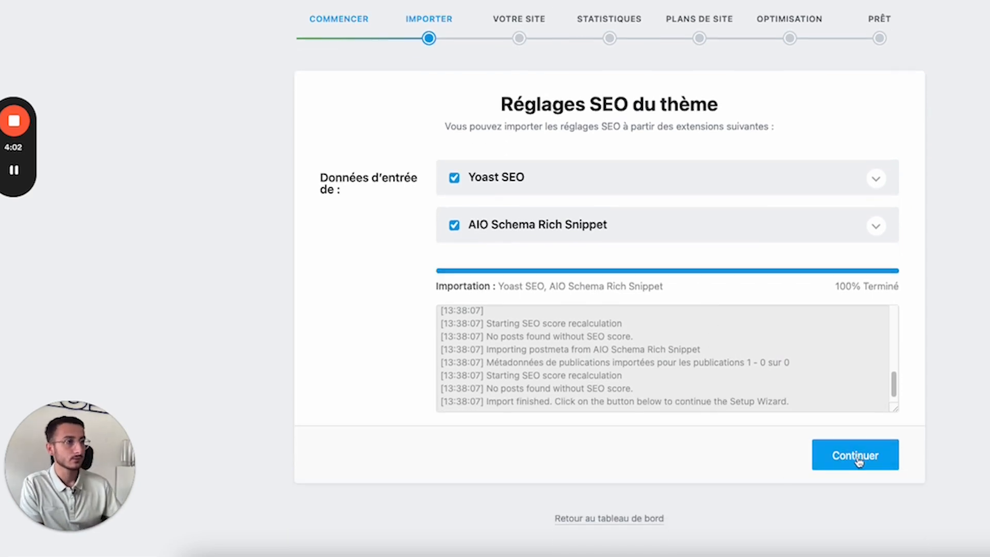
{"action": "left_click", "coordinate": [856, 457]}
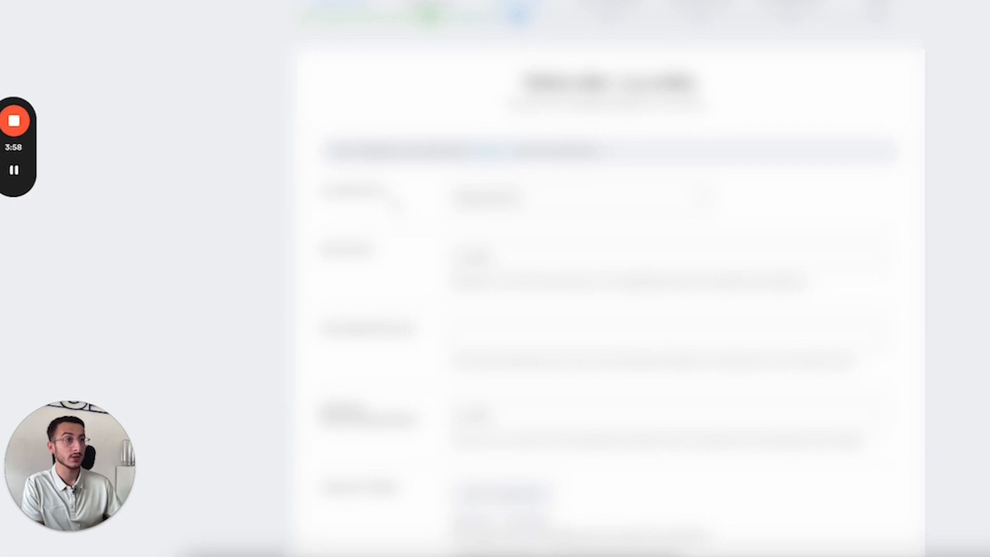
Change the website category to one that offers a business type
{"action": "scroll", "coordinate": [559, 200], "scroll_direction": "down", "scroll_amount": 1}
{"action": "left_click", "coordinate": [557, 198]}
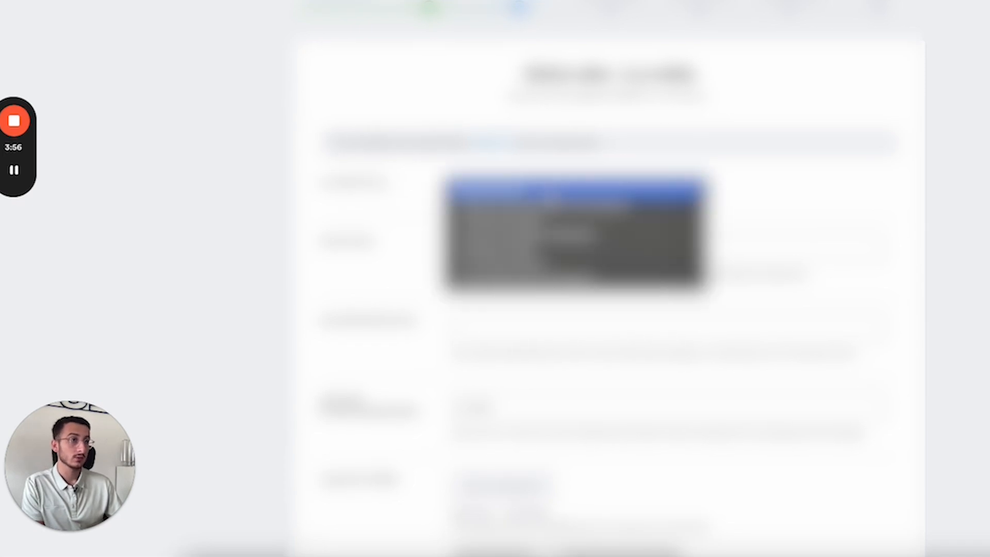
{"action": "left_click", "coordinate": [543, 236]}
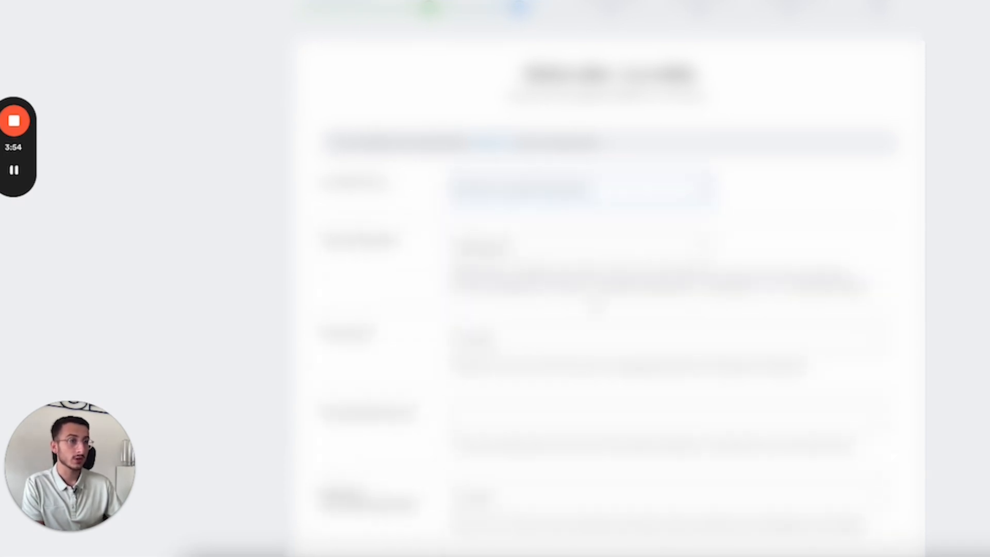
{"action": "scroll", "coordinate": [609, 279], "scroll_direction": "down", "scroll_amount": 3}
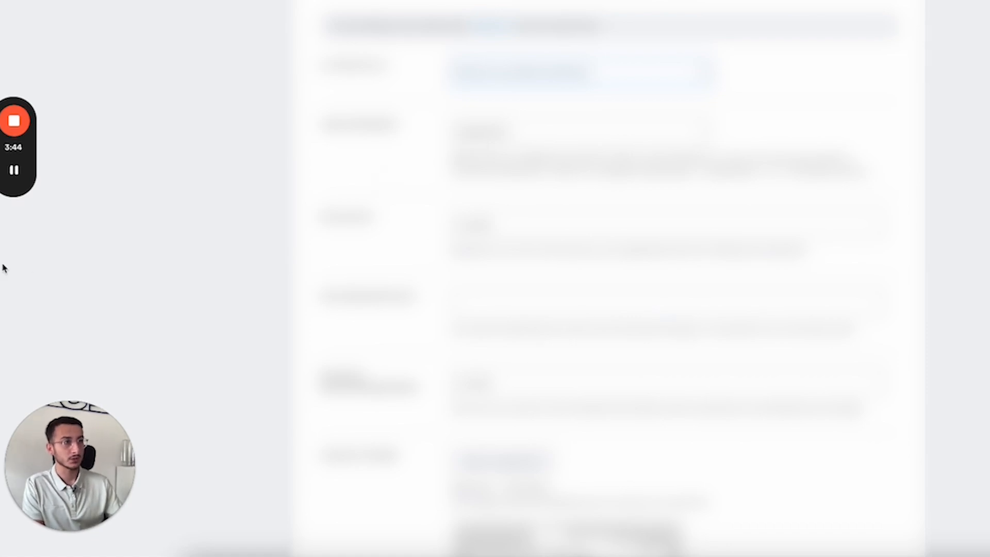
Paste La crète as the alternative site name, check the remaining site details, and save the site information
{"action": "key", "text": "super+a"}
{"action": "right_click", "coordinate": [517, 311]}
{"action": "left_click", "coordinate": [544, 369]}
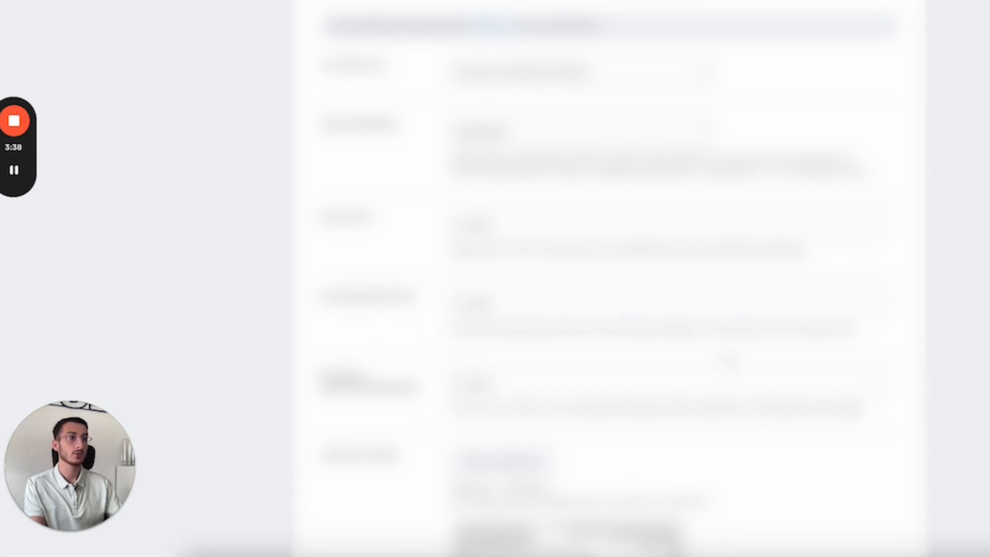
{"action": "scroll", "coordinate": [609, 279], "scroll_direction": "down", "scroll_amount": 2}
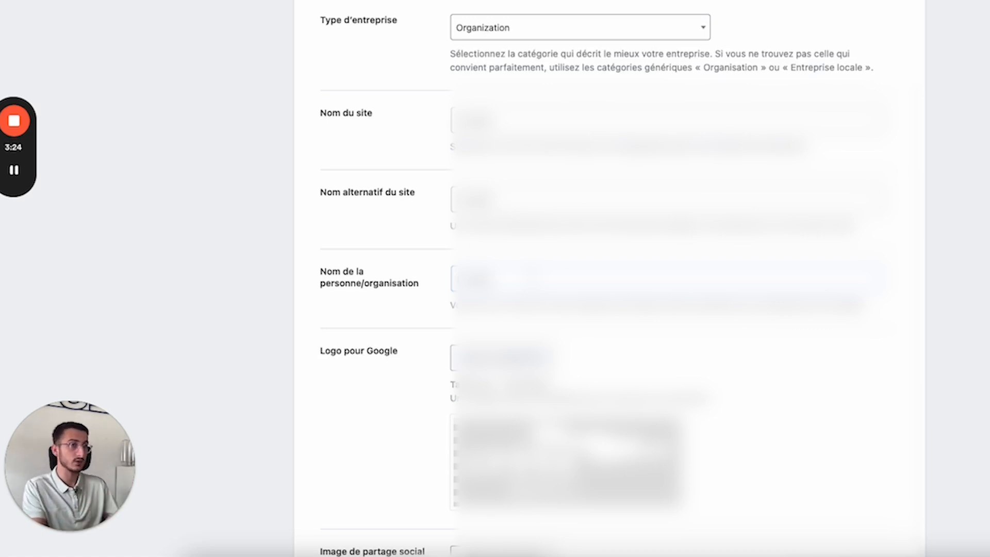
{"action": "scroll", "coordinate": [610, 279], "scroll_direction": "down", "scroll_amount": 2}
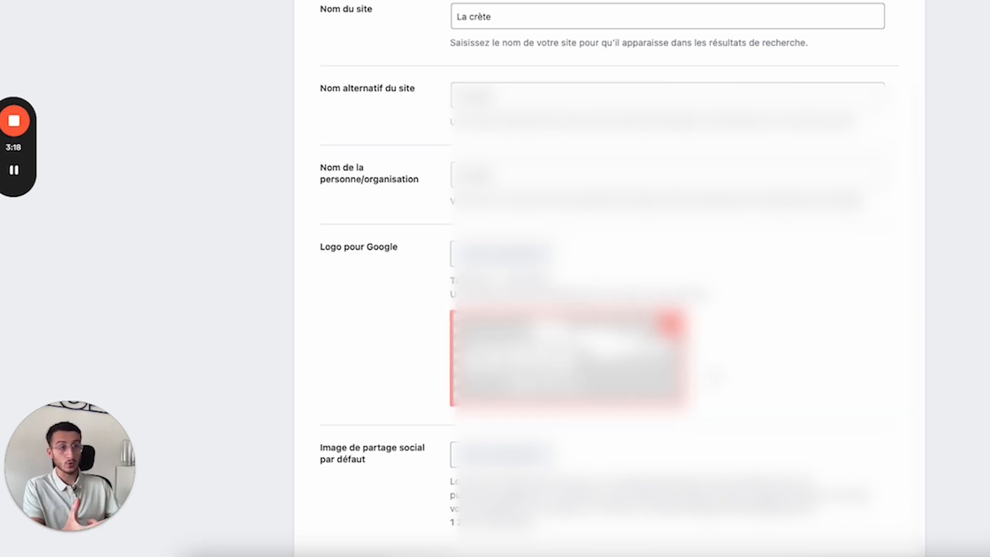
{"action": "scroll", "coordinate": [603, 279], "scroll_direction": "down", "scroll_amount": 3}
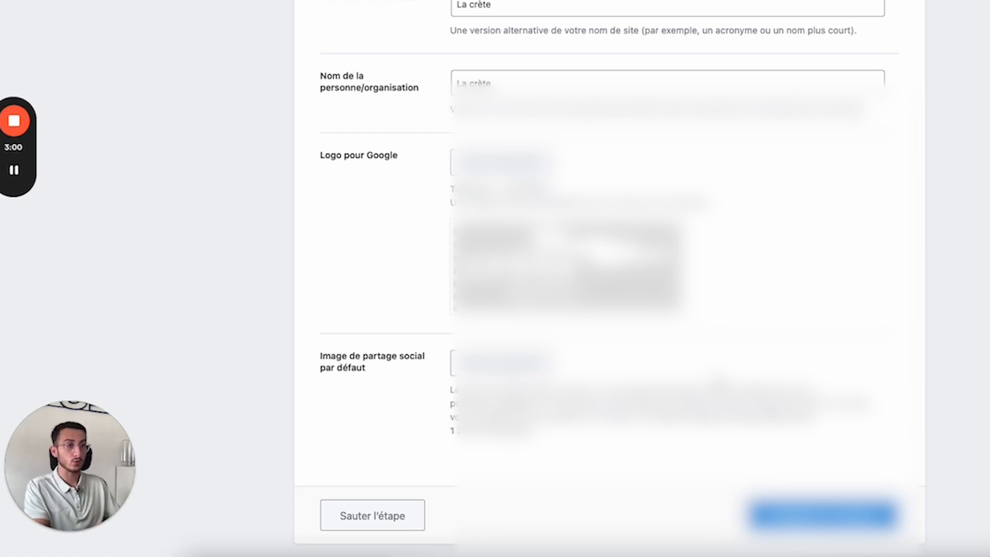
{"action": "scroll", "coordinate": [610, 279], "scroll_direction": "down", "scroll_amount": 1}
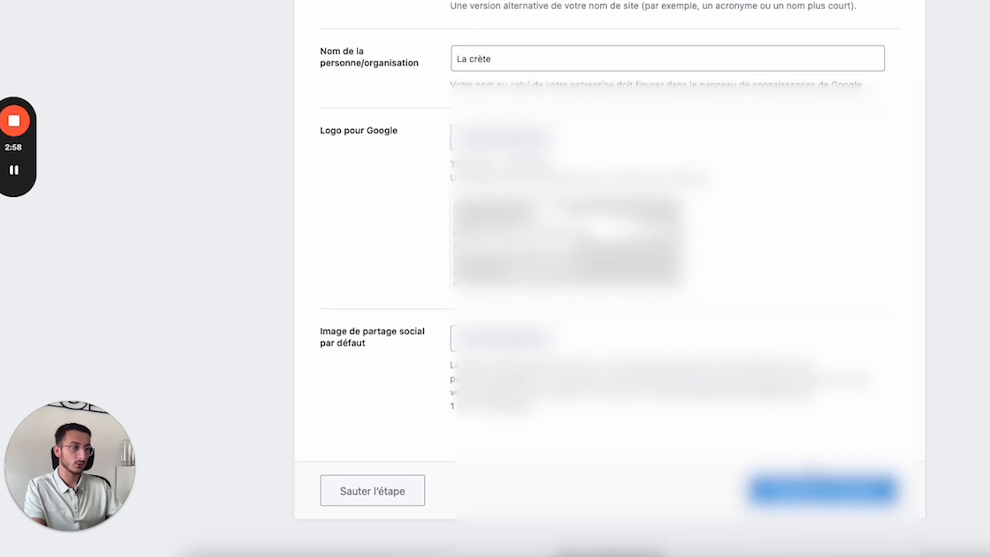
{"action": "left_click", "coordinate": [824, 491]}
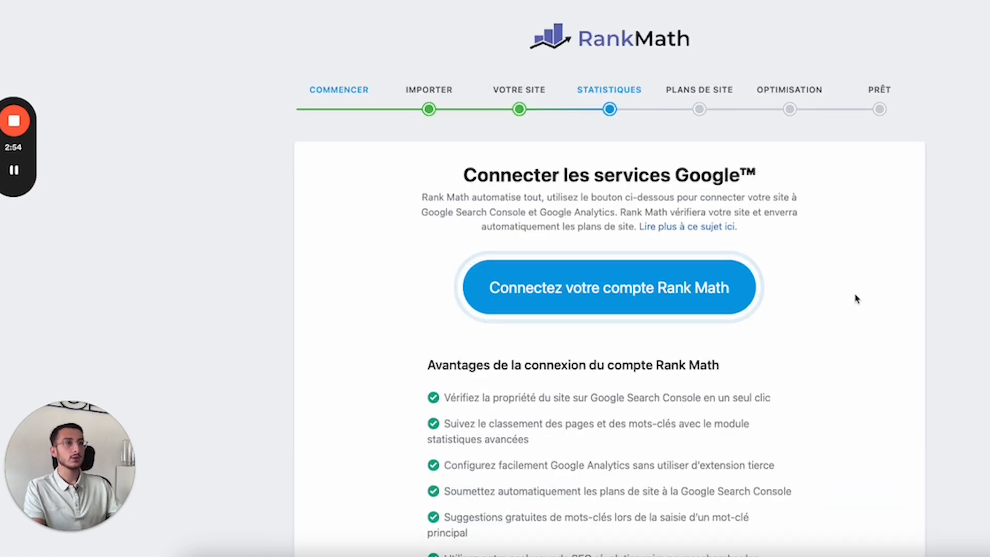
Review the benefits of connecting Google services, and save this wizard stage without connecting a Rank Math account
{"action": "scroll", "coordinate": [856, 296], "scroll_direction": "down", "scroll_amount": 2}
{"action": "scroll", "coordinate": [855, 296], "scroll_direction": "down", "scroll_amount": 1}
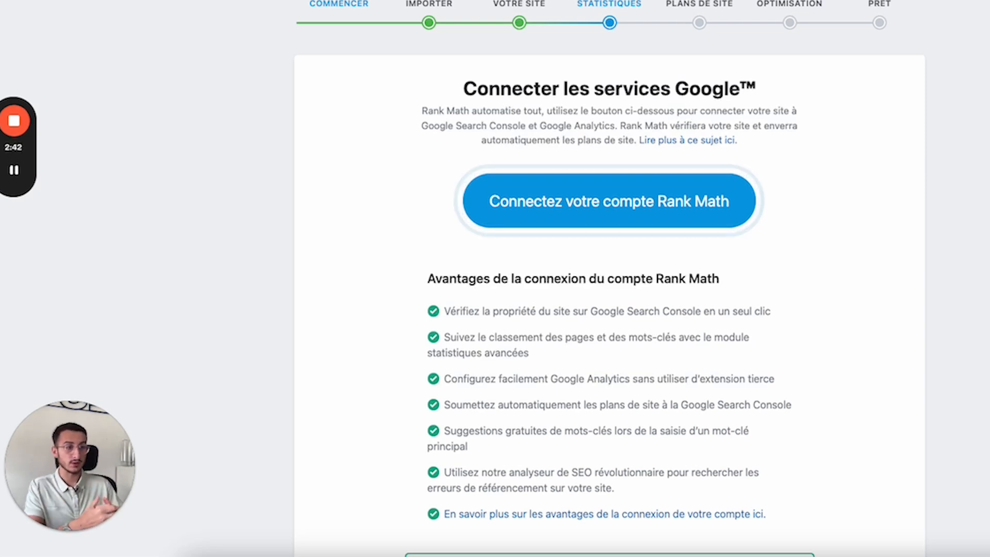
{"action": "scroll", "coordinate": [866, 286], "scroll_direction": "down", "scroll_amount": 3}
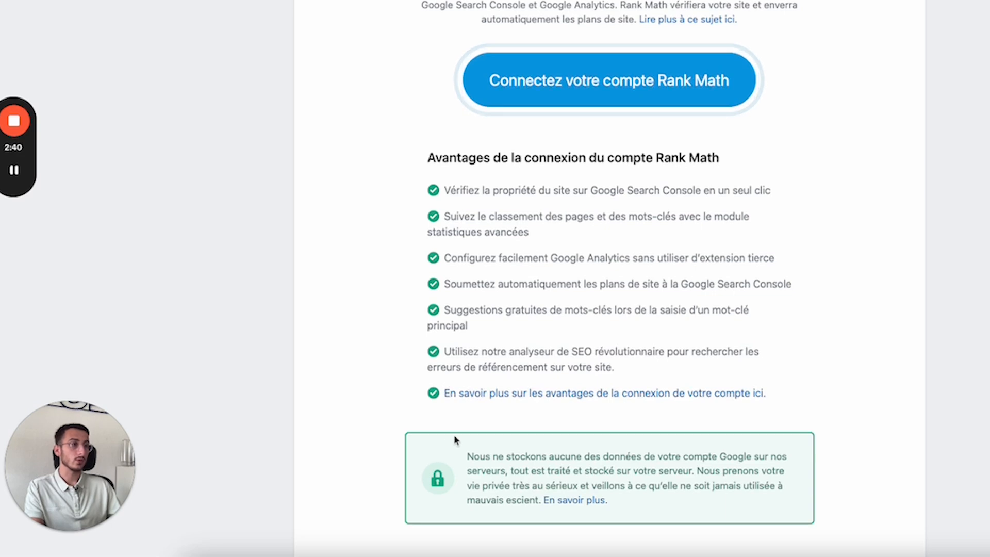
{"action": "scroll", "coordinate": [455, 440], "scroll_direction": "down", "scroll_amount": 4}
{"action": "scroll", "coordinate": [492, 358], "scroll_direction": "up", "scroll_amount": 3}
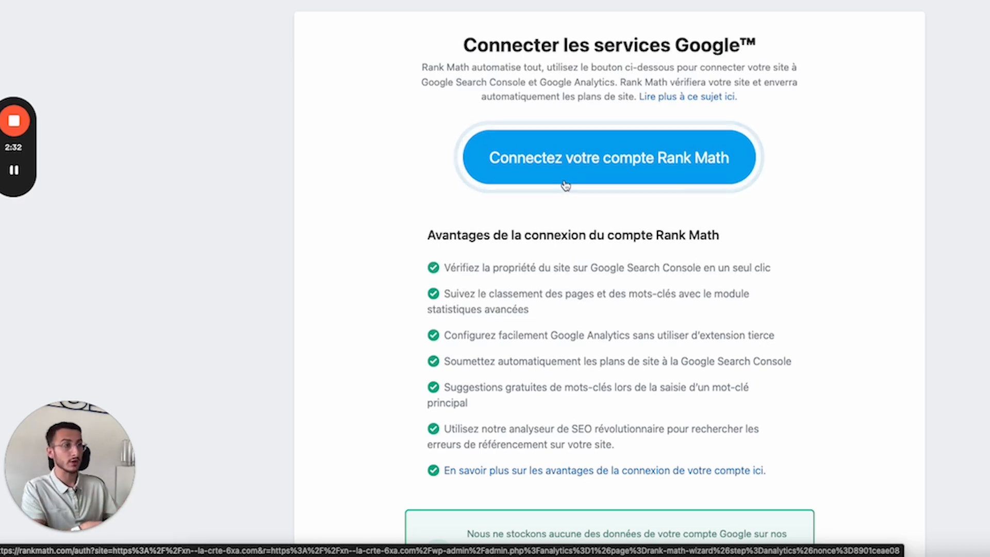
{"action": "scroll", "coordinate": [593, 232], "scroll_direction": "down", "scroll_amount": 5}
{"action": "scroll", "coordinate": [581, 297], "scroll_direction": "down", "scroll_amount": 3}
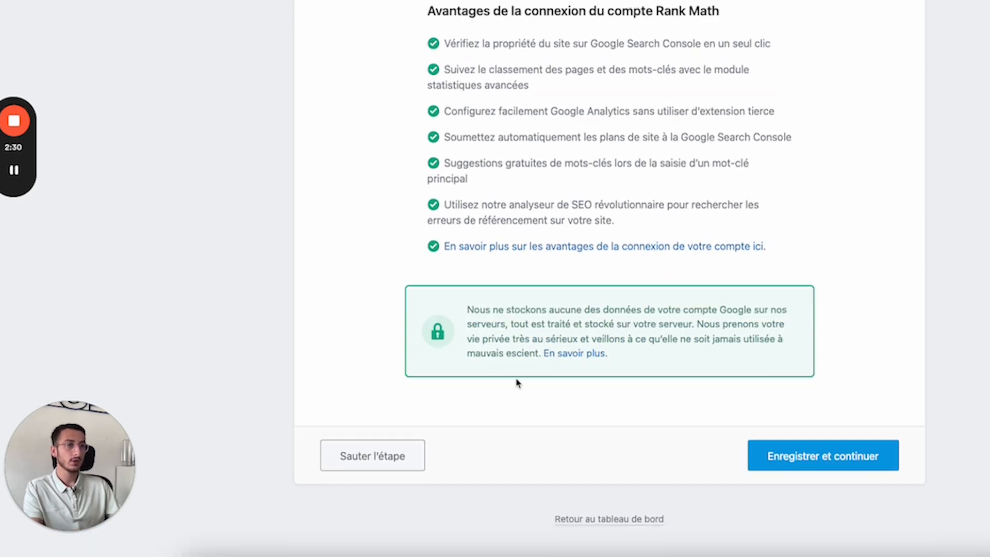
{"action": "left_click", "coordinate": [811, 464]}
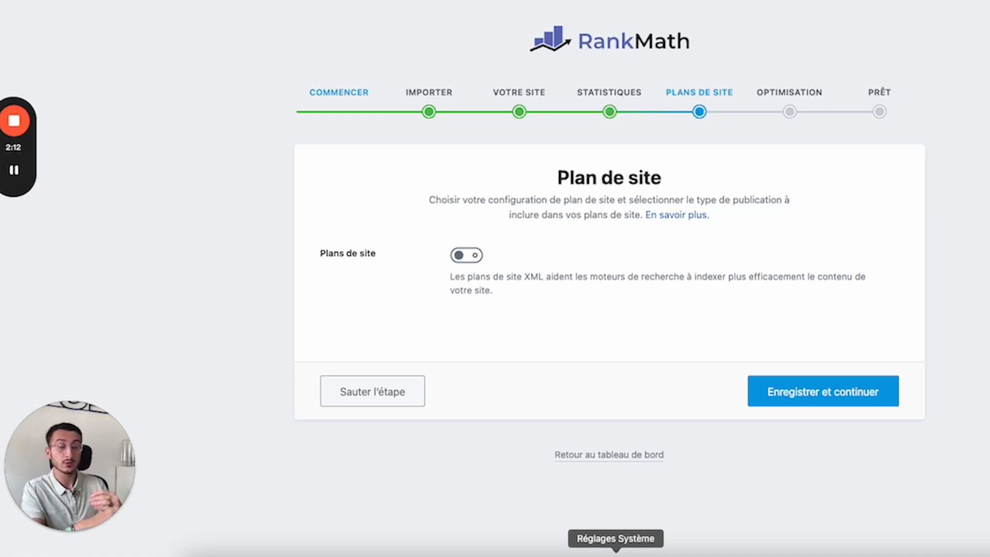
Enable sitemaps, include the Catégories taxonomy, and save the sitemap configuration
{"action": "left_click", "coordinate": [468, 254]}
{"action": "scroll", "coordinate": [827, 274], "scroll_direction": "down", "scroll_amount": 5}
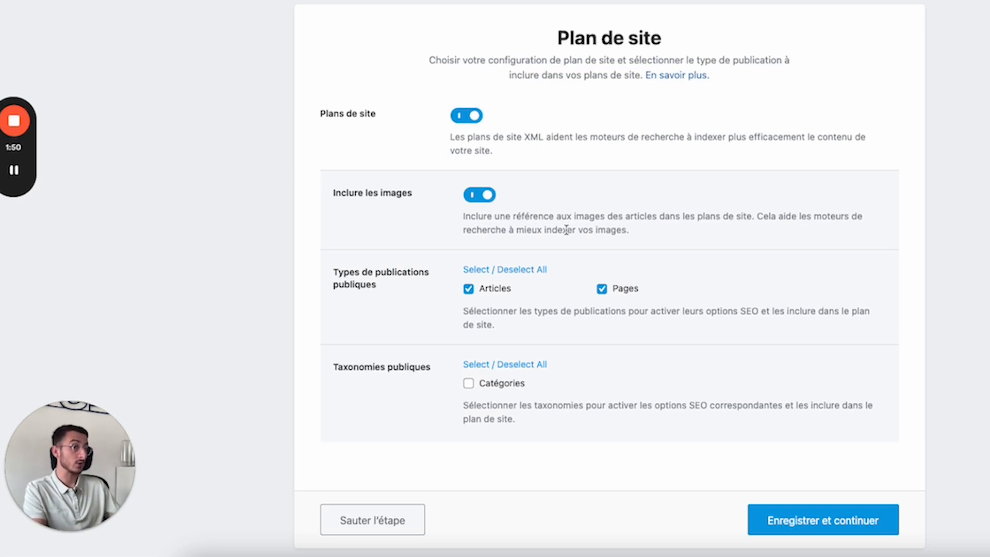
{"action": "scroll", "coordinate": [563, 361], "scroll_direction": "down", "scroll_amount": 1}
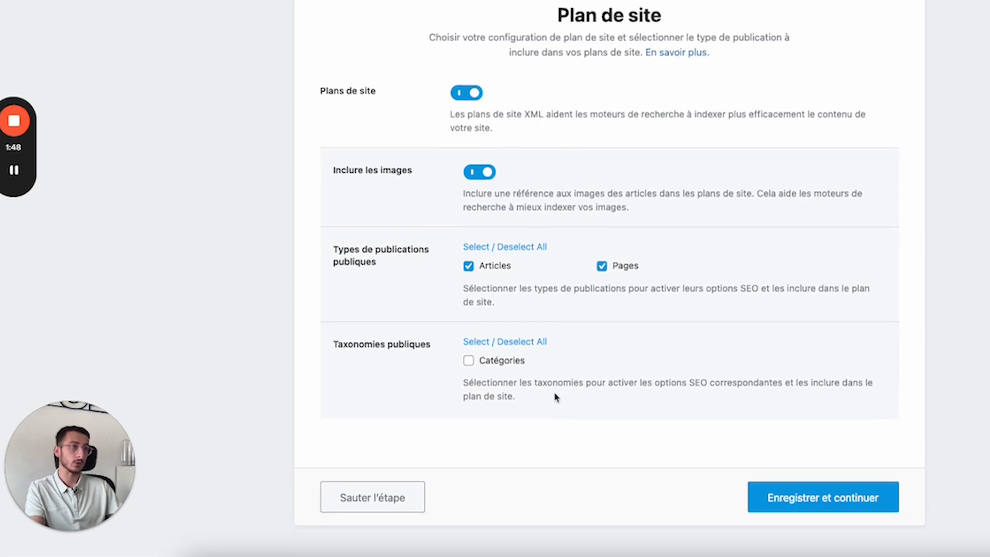
{"action": "left_click", "coordinate": [468, 361]}
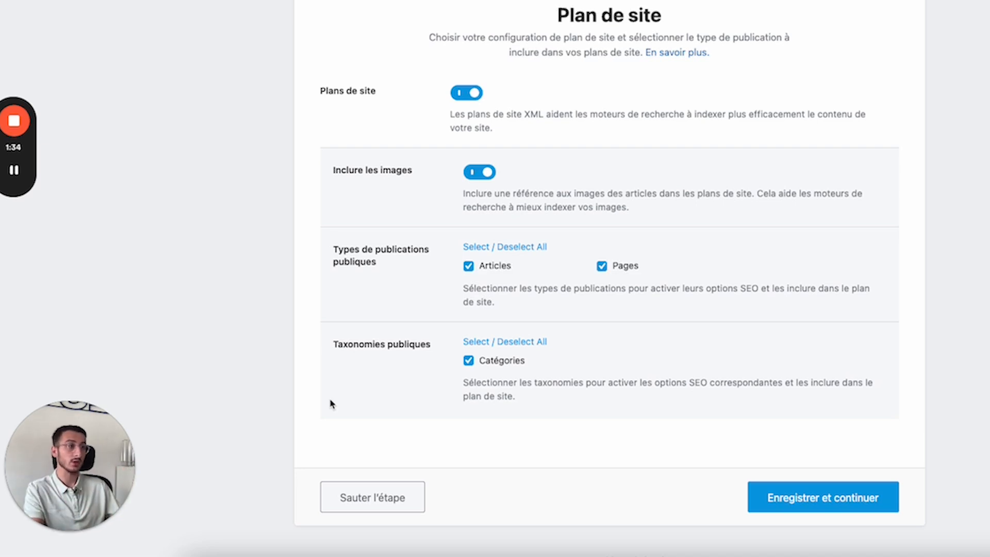
{"action": "left_click", "coordinate": [852, 498]}
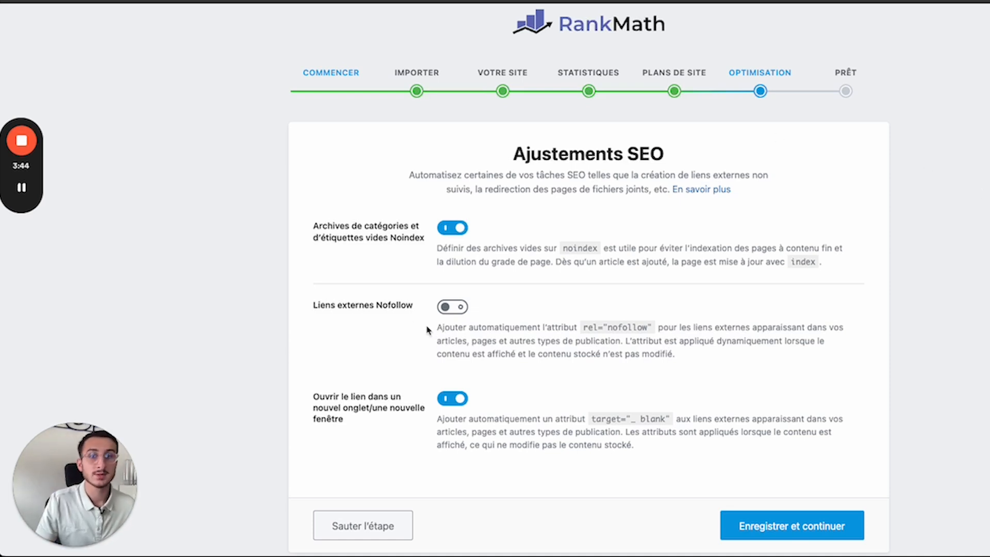
Save the SEO adjustments as they are and proceed through the advanced options to the role manager
{"action": "scroll", "coordinate": [537, 329], "scroll_direction": "down", "scroll_amount": 1}
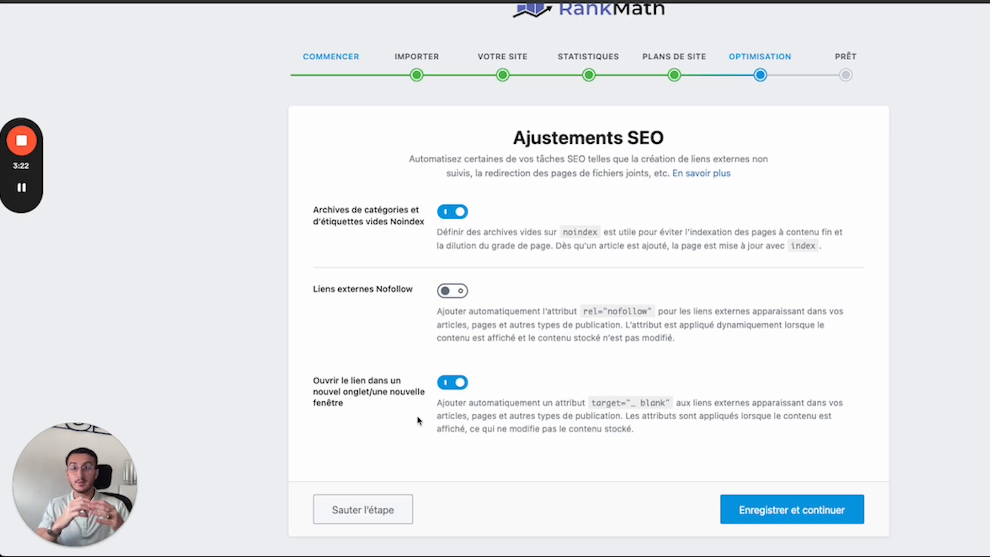
{"action": "left_click", "coordinate": [800, 509]}
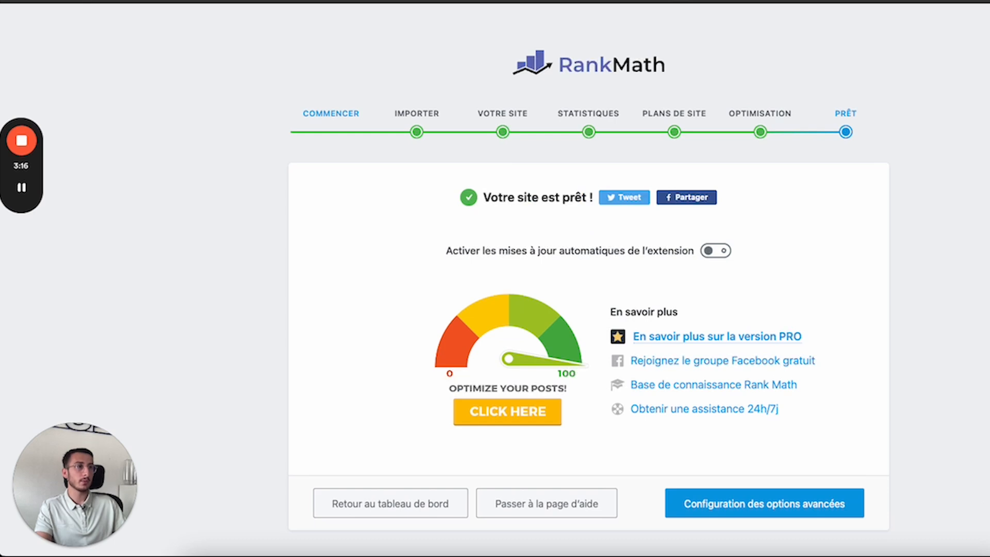
{"action": "scroll", "coordinate": [869, 258], "scroll_direction": "down", "scroll_amount": 2}
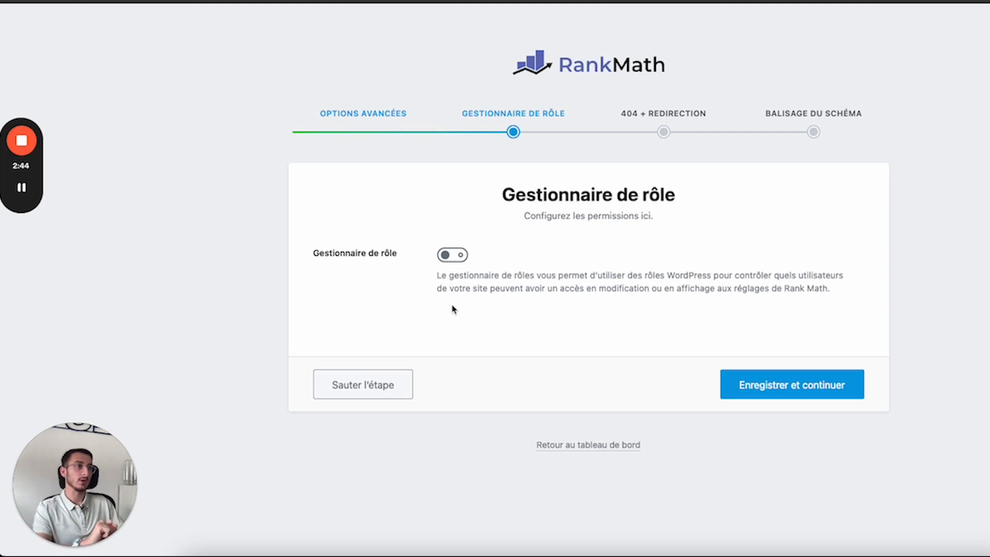
Preview the per-role permissions in the role manager, and save this wizard stage with the role manager disabled
{"action": "left_click", "coordinate": [447, 255]}
{"action": "scroll", "coordinate": [576, 309], "scroll_direction": "down", "scroll_amount": 5}
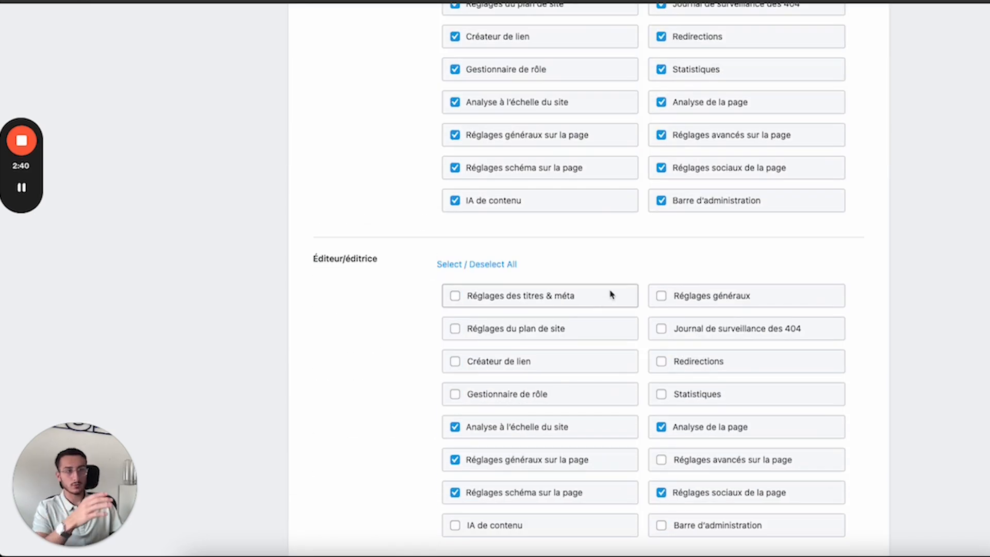
{"action": "scroll", "coordinate": [635, 289], "scroll_direction": "up", "scroll_amount": 8}
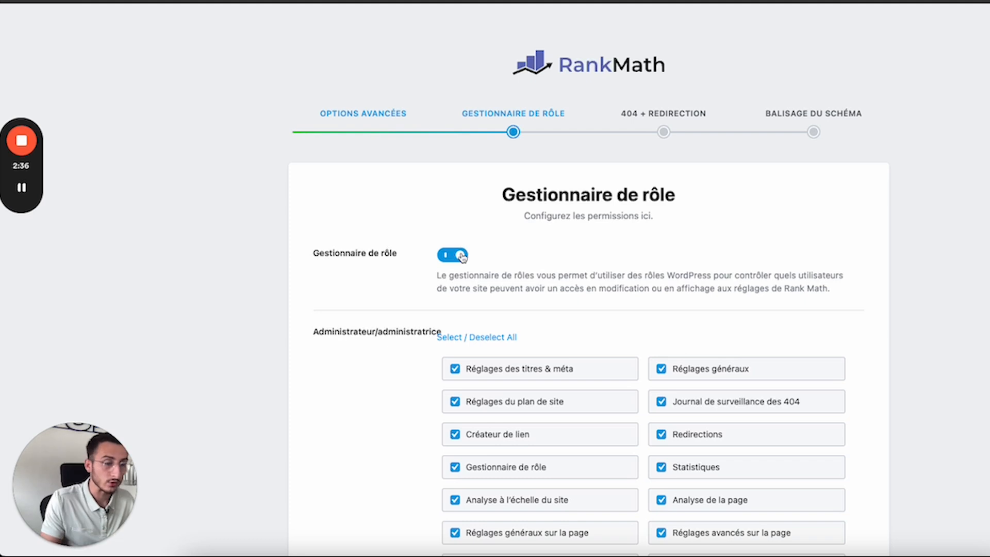
{"action": "left_click", "coordinate": [460, 256]}
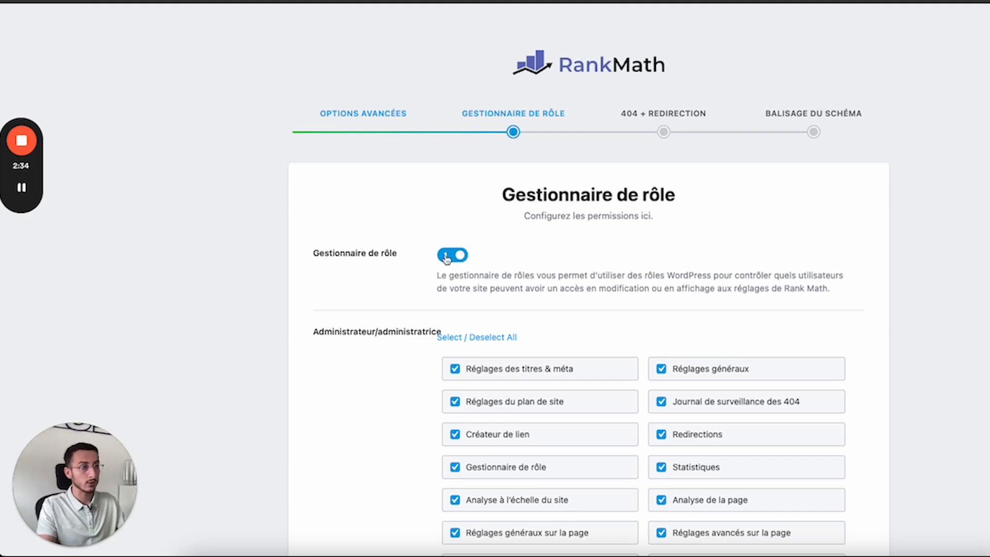
{"action": "left_click", "coordinate": [764, 379]}
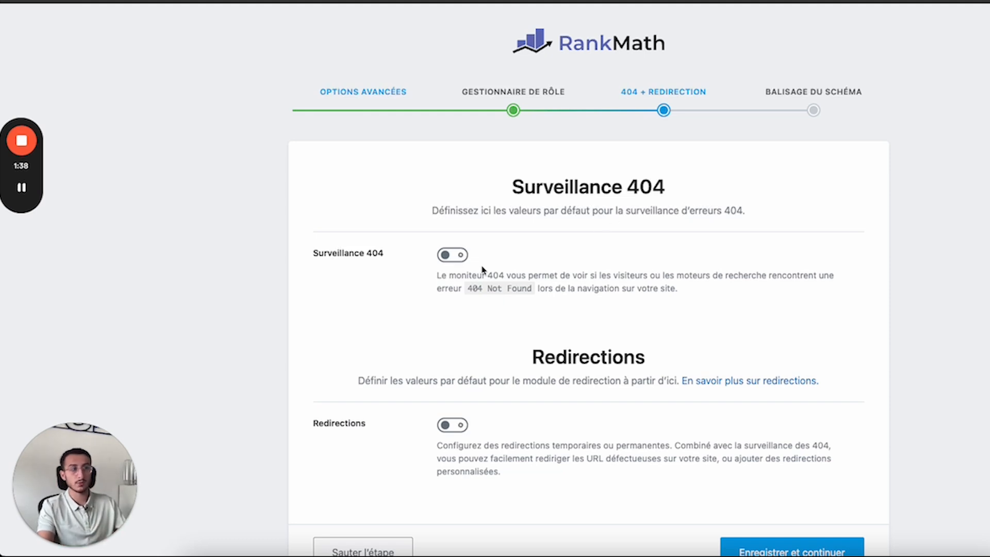
Enable 404 monitoring and redirections, and save this wizard stage
{"action": "left_click", "coordinate": [464, 260]}
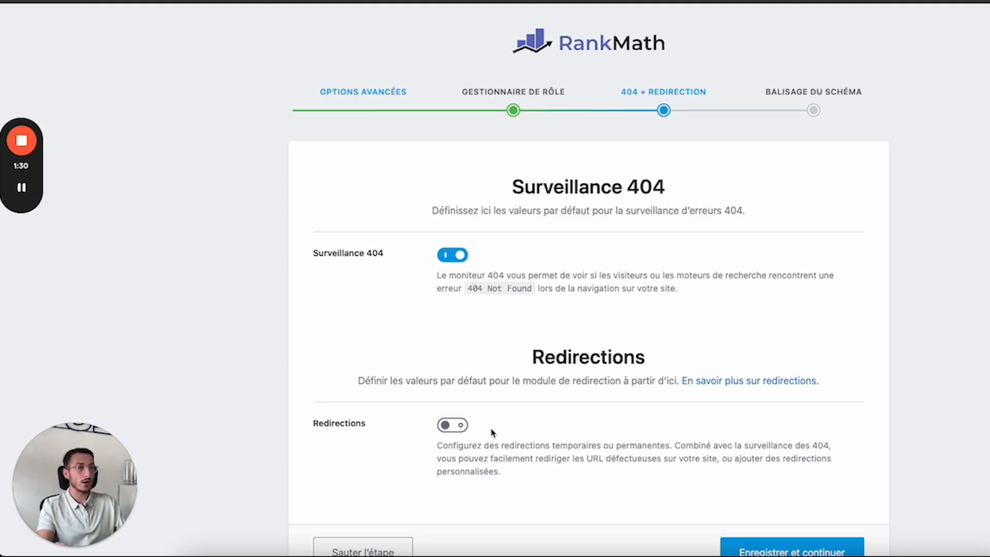
{"action": "left_click", "coordinate": [454, 425]}
{"action": "scroll", "coordinate": [595, 432], "scroll_direction": "down", "scroll_amount": 3}
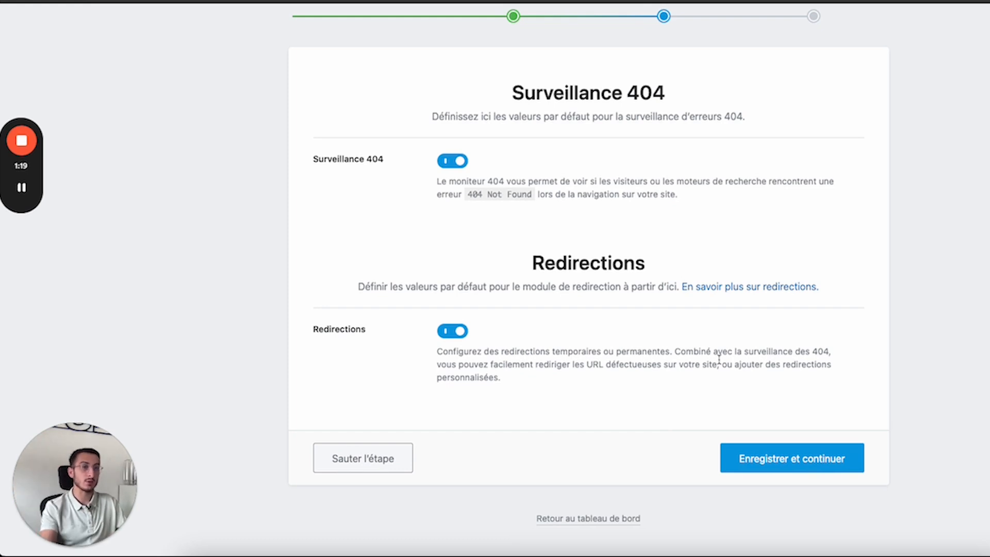
{"action": "left_click", "coordinate": [782, 460]}
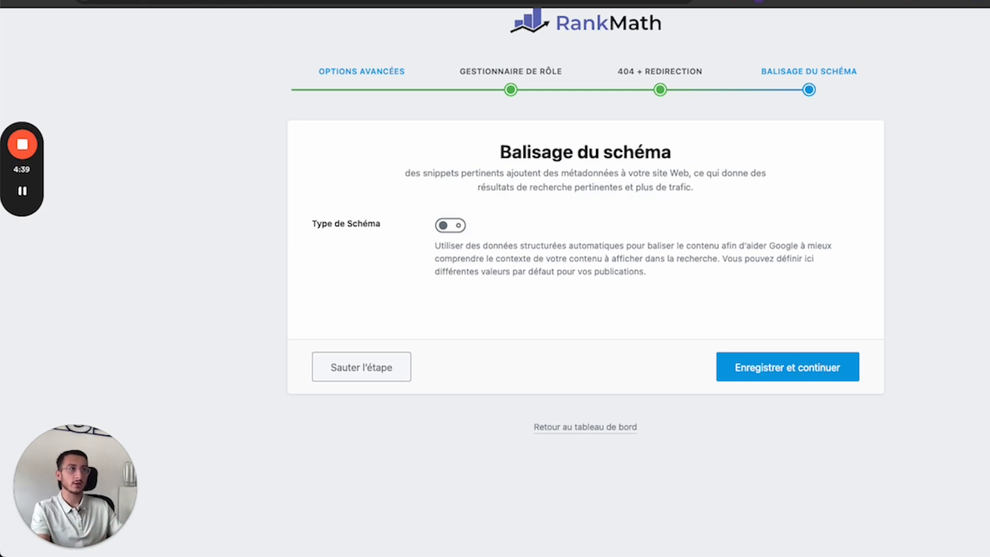
Switch to the Google results for "chaussure de randonnée homme", examine the rich snippets, and return to the Rank Math wizard
{"action": "key", "text": "ctrl+Tab"}
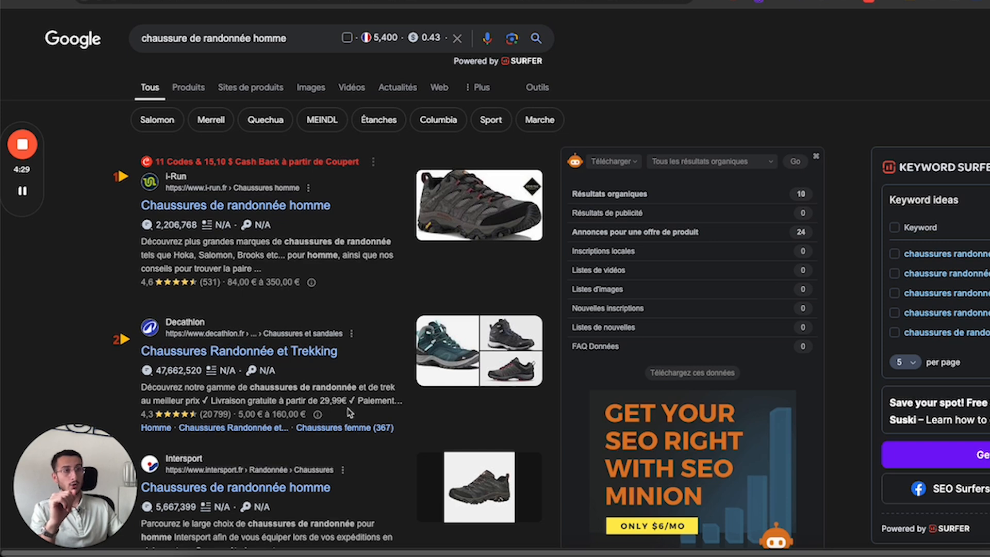
{"action": "scroll", "coordinate": [343, 412], "scroll_direction": "down", "scroll_amount": 3}
{"action": "scroll", "coordinate": [170, 415], "scroll_direction": "down", "scroll_amount": 4}
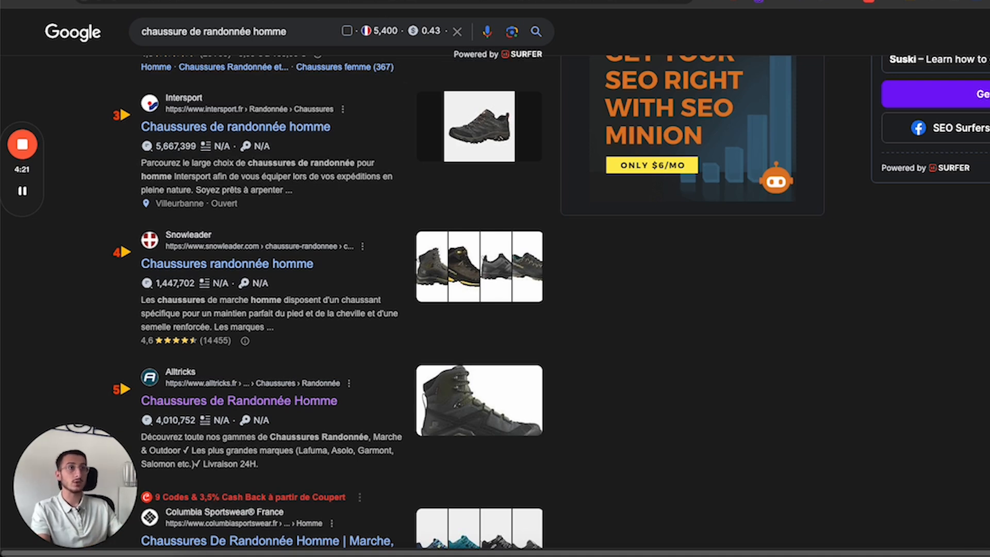
{"action": "left_click", "coordinate": [413, 1]}
{"action": "left_click", "coordinate": [119, 1]}
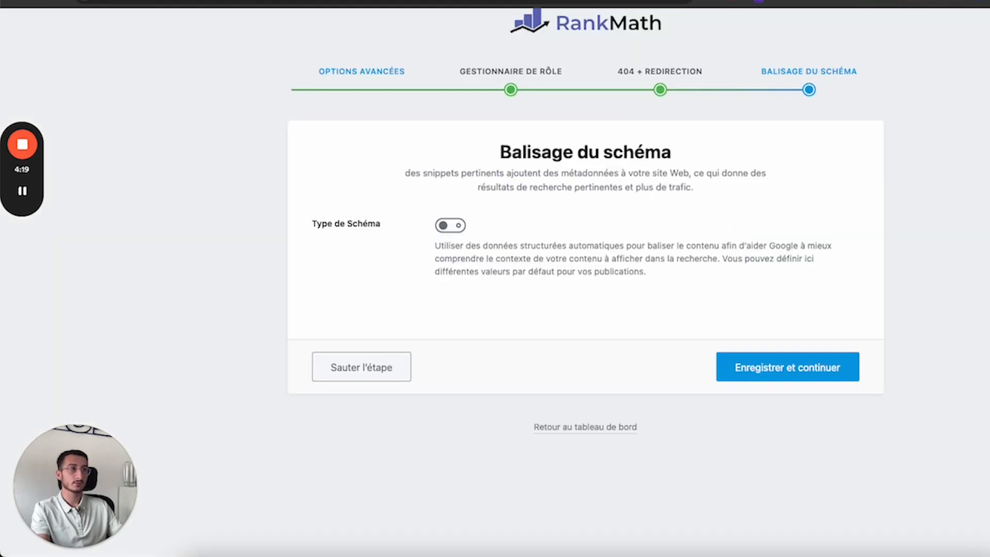
Enable the schema type option and keep Article as the schema for Articles, with Article de blog as the article type
{"action": "left_click", "coordinate": [451, 226]}
{"action": "scroll", "coordinate": [533, 444], "scroll_direction": "down", "scroll_amount": 1}
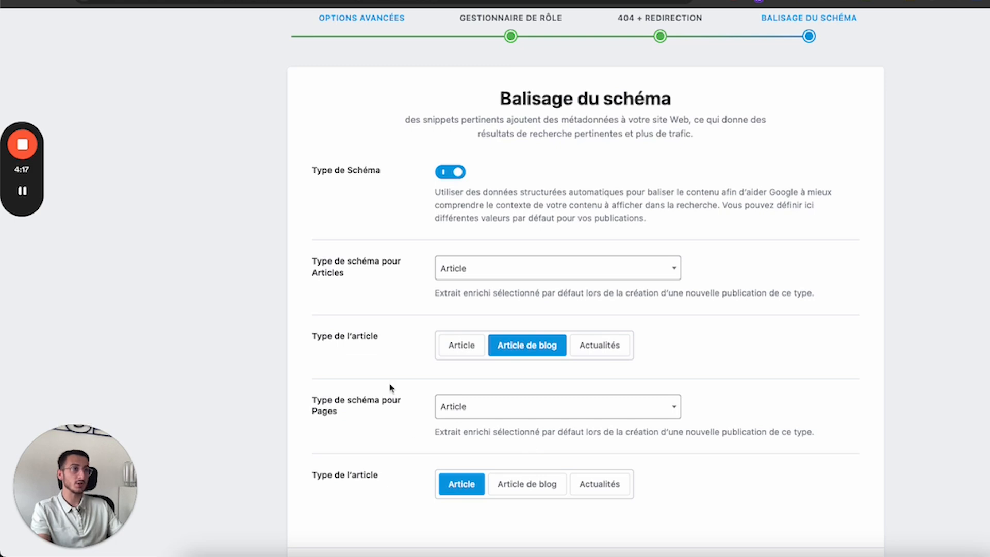
{"action": "left_click", "coordinate": [592, 274]}
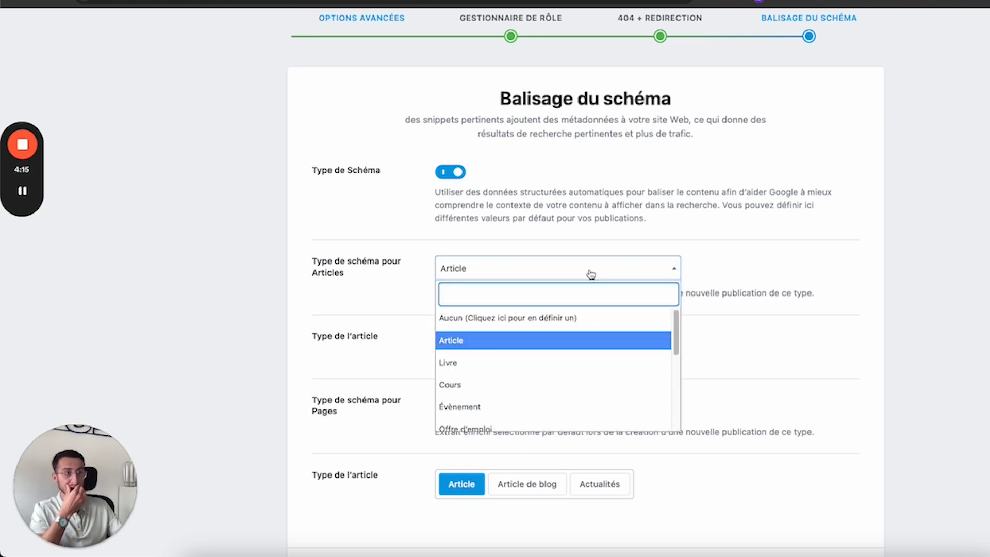
{"action": "left_click", "coordinate": [590, 343]}
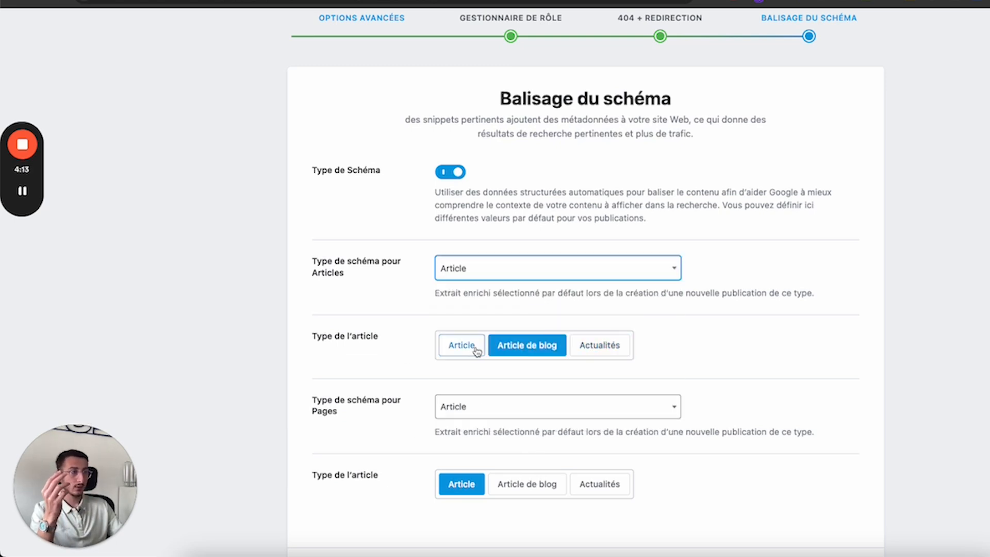
{"action": "scroll", "coordinate": [630, 419], "scroll_direction": "down", "scroll_amount": 2}
Set the default schema type for Pages to Produit
{"action": "left_click", "coordinate": [498, 311]}
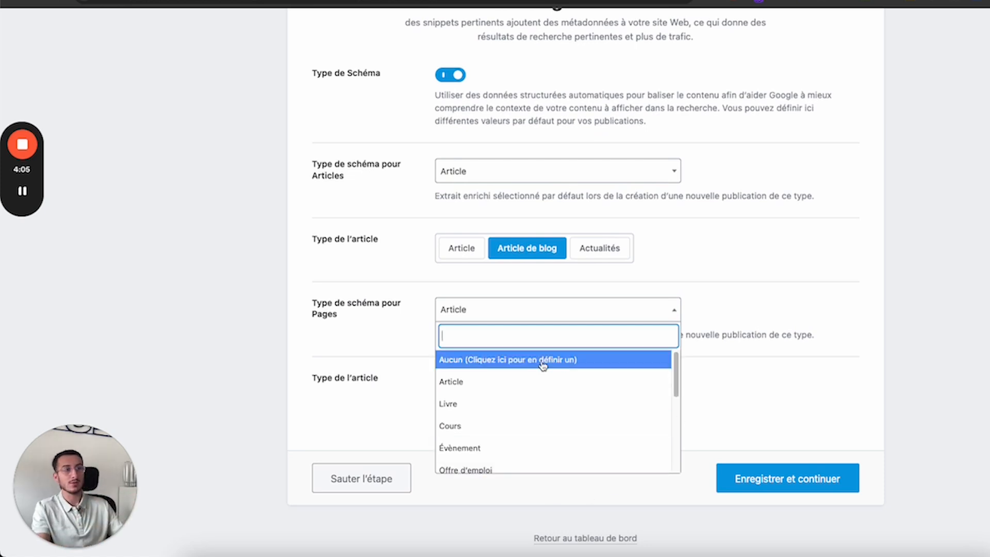
{"action": "left_click_drag", "start_coordinate": [676, 392], "coordinate": [675, 415]}
{"action": "scroll", "coordinate": [619, 418], "scroll_direction": "down", "scroll_amount": 2}
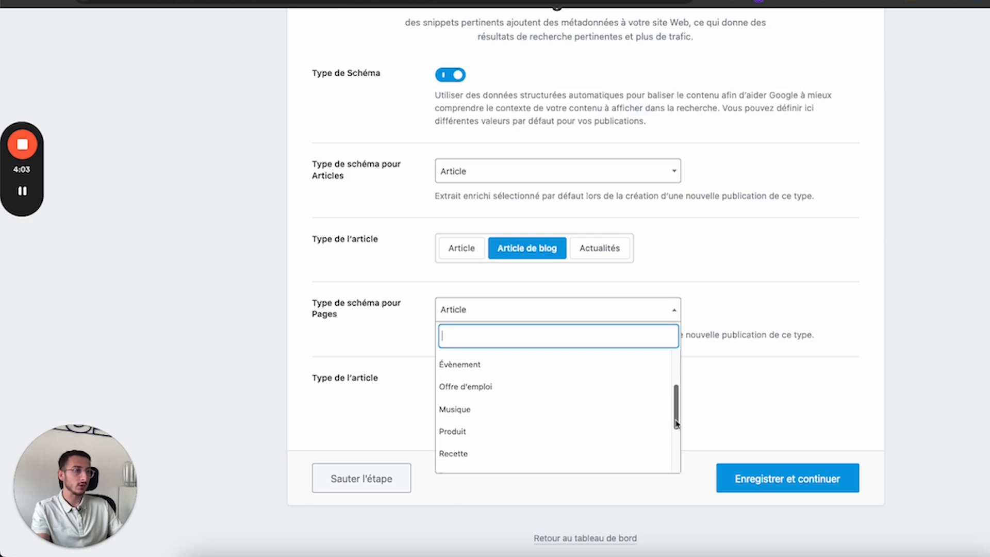
{"action": "left_click", "coordinate": [520, 415]}
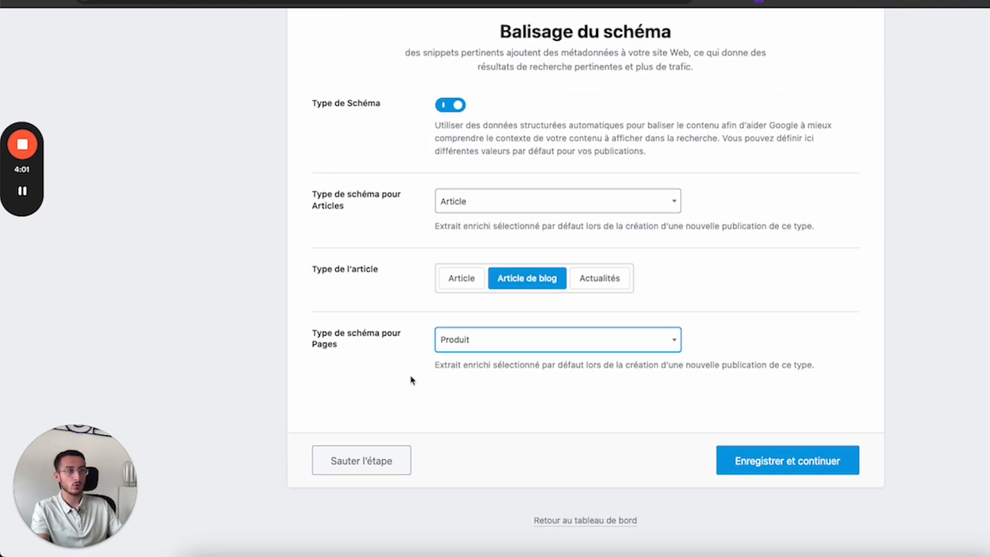
Set the schema type for Pages to Article and save the schema markup settings
{"action": "left_click", "coordinate": [490, 342]}
{"action": "scroll", "coordinate": [510, 434], "scroll_direction": "up", "scroll_amount": 5}
{"action": "scroll", "coordinate": [518, 448], "scroll_direction": "up", "scroll_amount": 1}
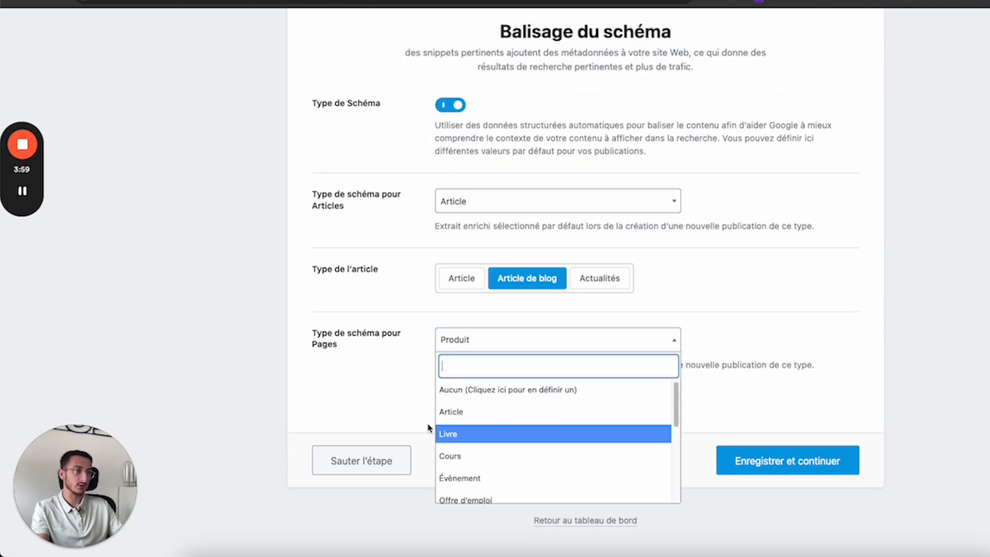
{"action": "left_click", "coordinate": [531, 421]}
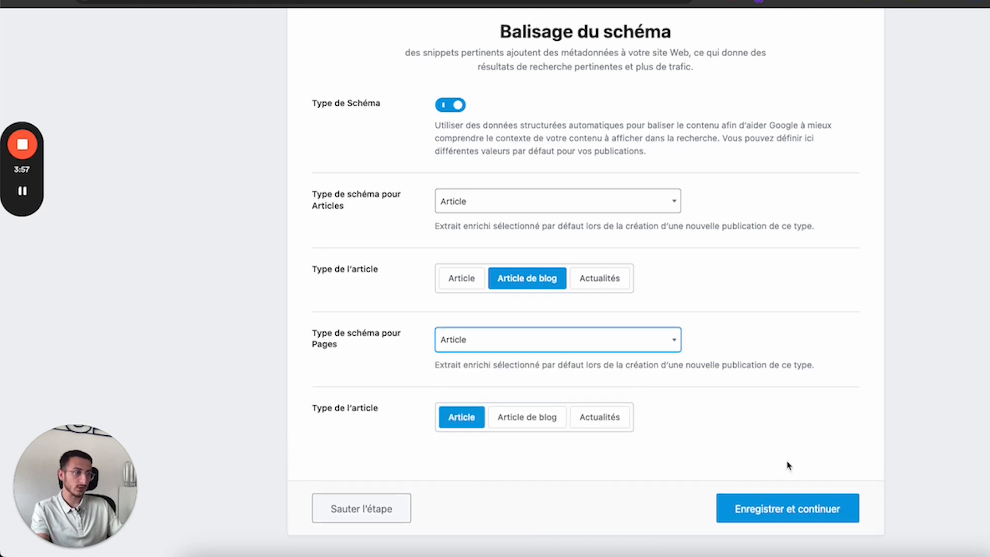
{"action": "scroll", "coordinate": [758, 387], "scroll_direction": "down", "scroll_amount": 1}
{"action": "left_click", "coordinate": [812, 462]}
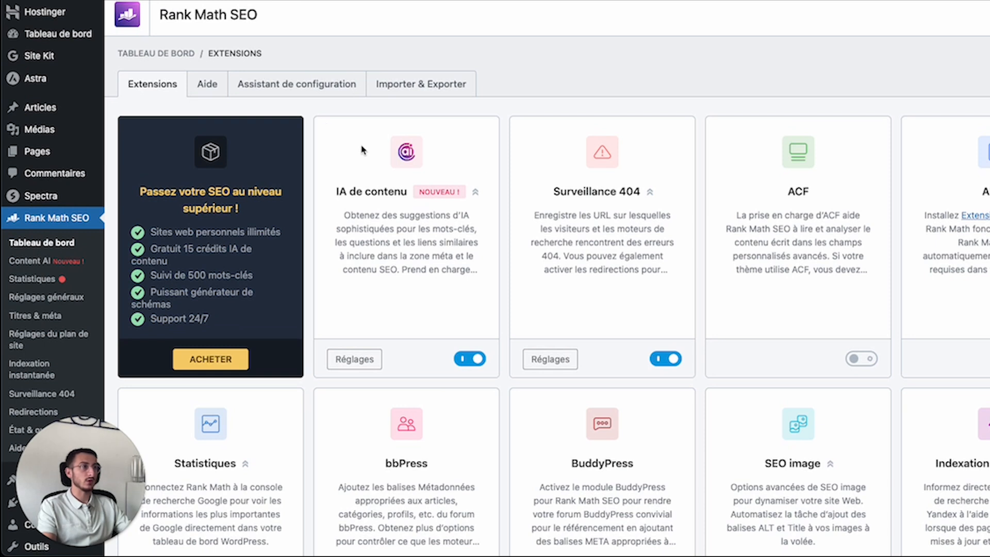
Review the modules available on the Rank Math dashboard and open the Statistiques page
{"action": "scroll", "coordinate": [710, 295], "scroll_direction": "down", "scroll_amount": 2}
{"action": "scroll", "coordinate": [711, 296], "scroll_direction": "down", "scroll_amount": 2}
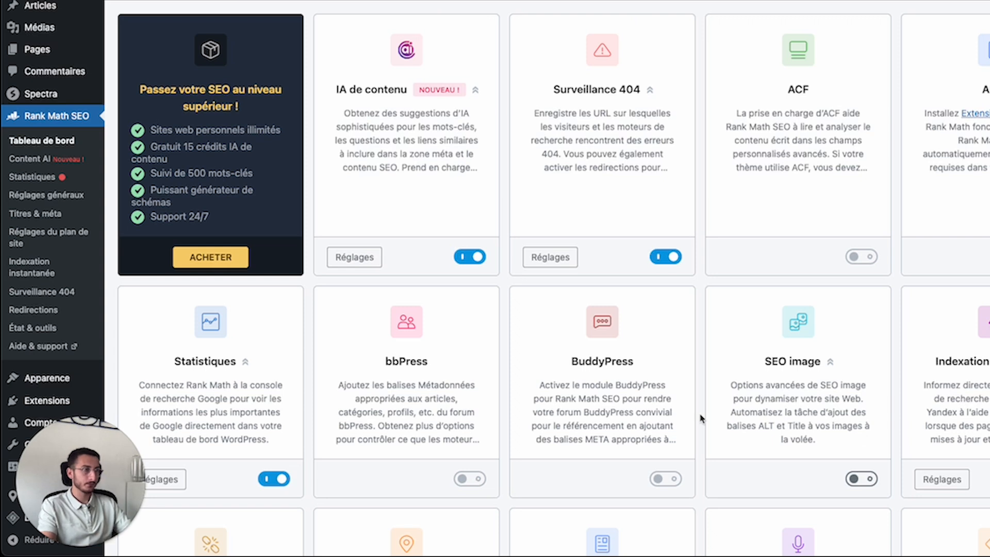
{"action": "scroll", "coordinate": [701, 416], "scroll_direction": "down", "scroll_amount": 7}
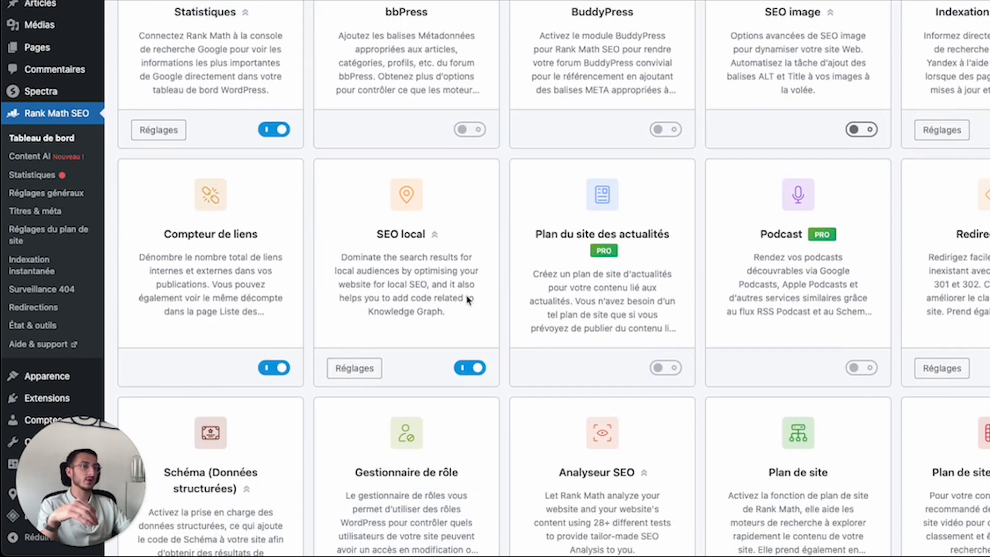
{"action": "scroll", "coordinate": [442, 309], "scroll_direction": "down", "scroll_amount": 2}
{"action": "scroll", "coordinate": [591, 373], "scroll_direction": "down", "scroll_amount": 3}
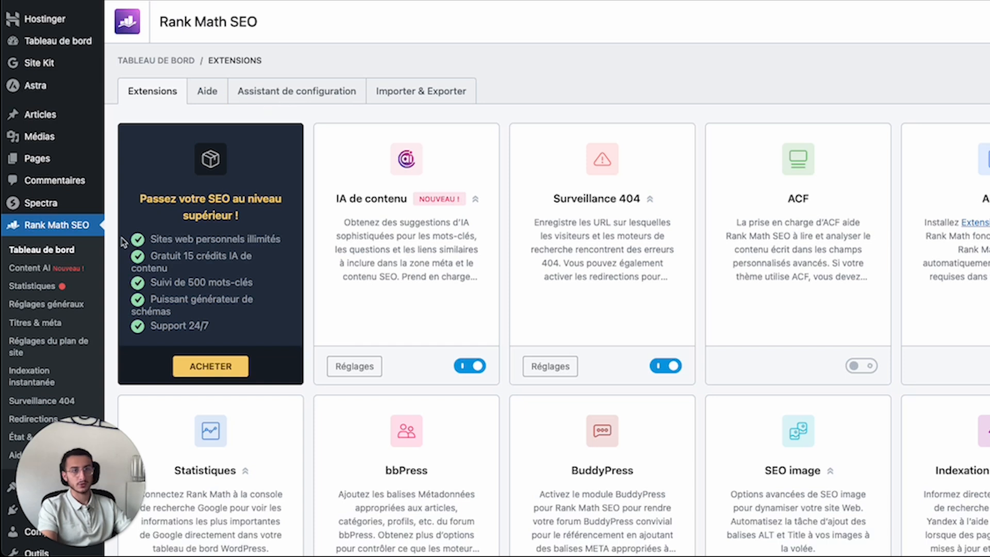
{"action": "left_click", "coordinate": [53, 293]}
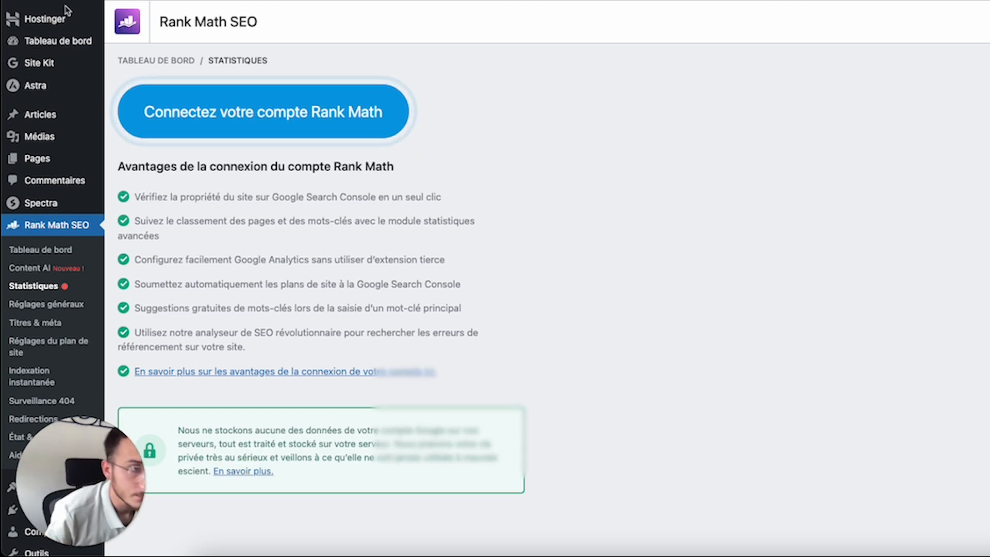
Review the link options in the general SEO settings and open the Fil d'Ariane breadcrumb settings
{"action": "left_click", "coordinate": [56, 307]}
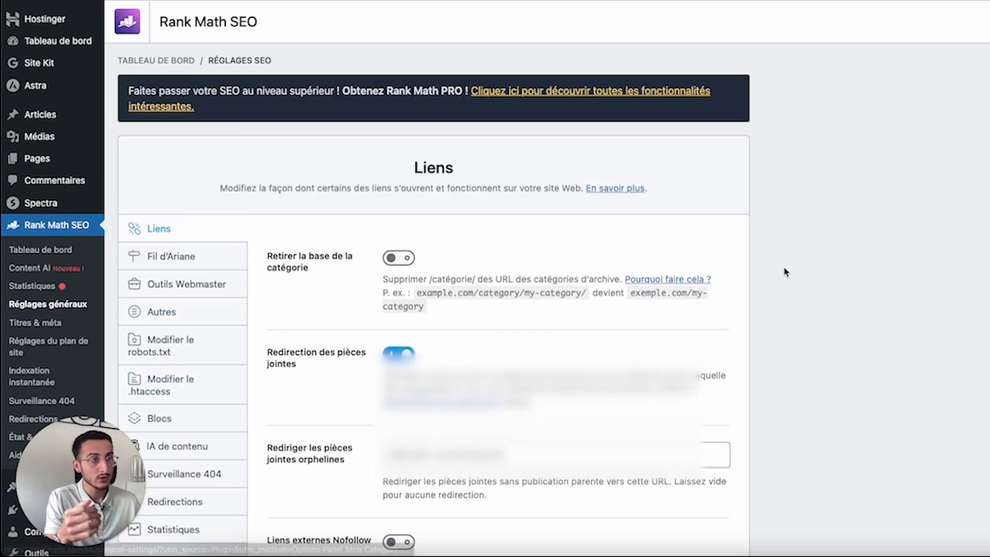
{"action": "scroll", "coordinate": [847, 274], "scroll_direction": "down", "scroll_amount": 2}
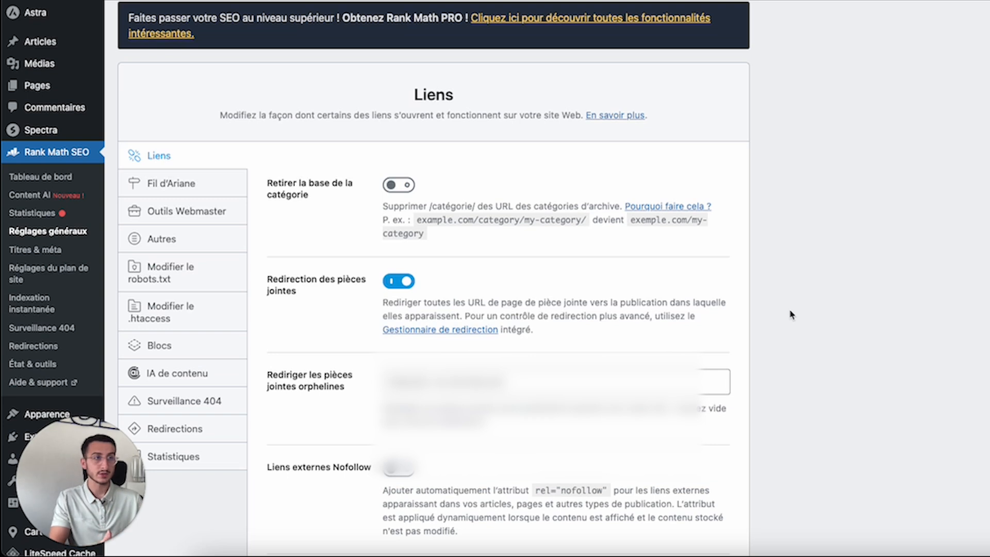
{"action": "scroll", "coordinate": [792, 314], "scroll_direction": "up", "scroll_amount": 2}
{"action": "scroll", "coordinate": [172, 220], "scroll_direction": "down", "scroll_amount": 1}
{"action": "left_click", "coordinate": [172, 220]}
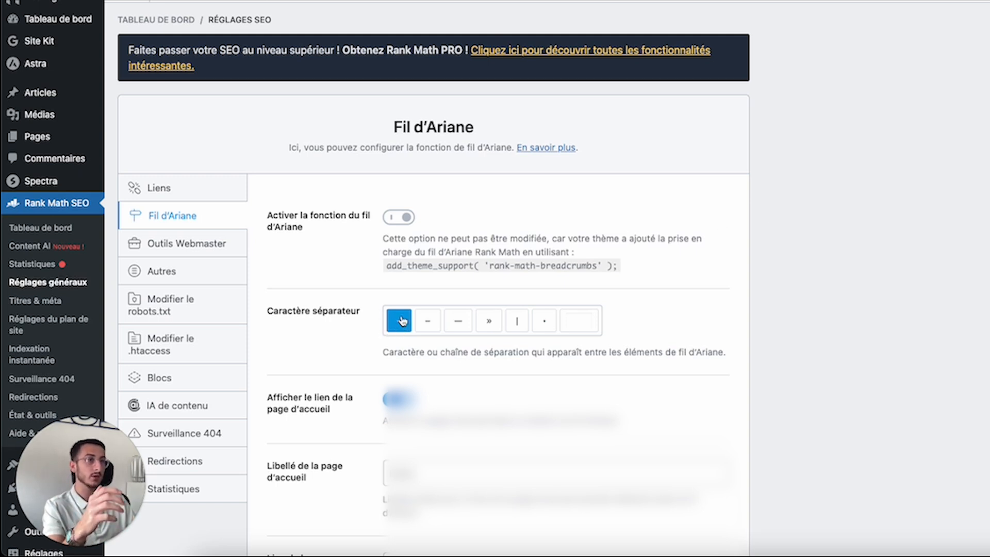
Examine the global metadata settings in Titres & méta, including the robots options and separator character
{"action": "scroll", "coordinate": [433, 320], "scroll_direction": "down", "scroll_amount": 3}
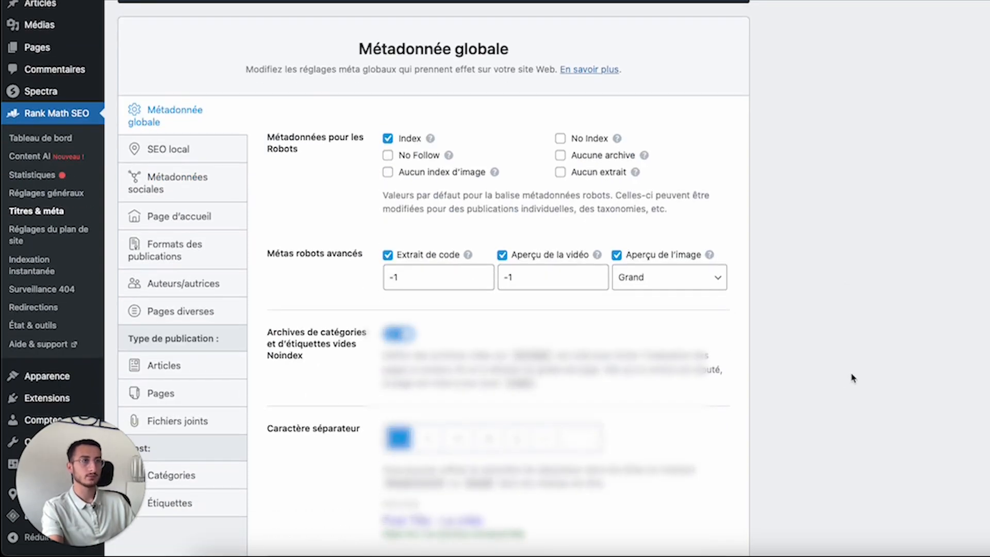
{"action": "scroll", "coordinate": [582, 258], "scroll_direction": "up", "scroll_amount": 2}
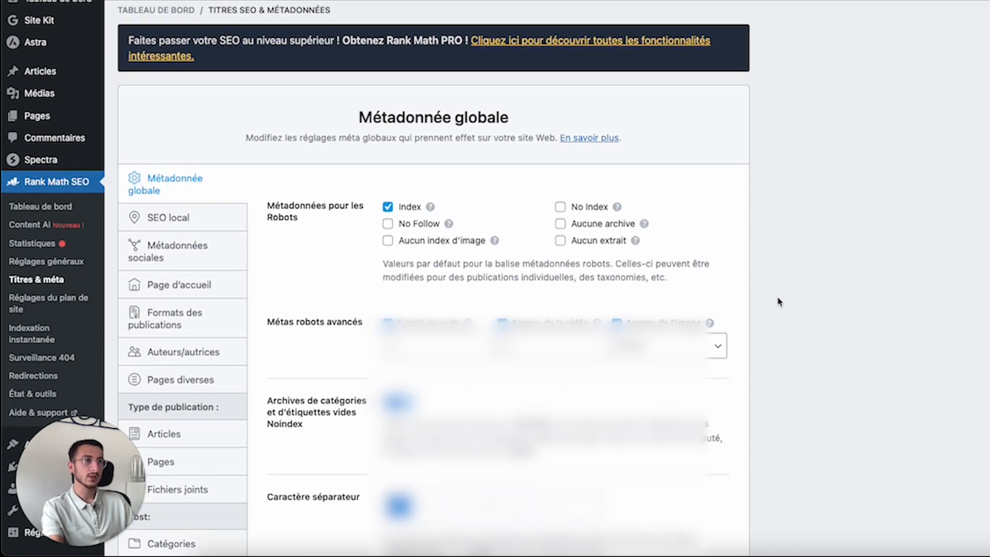
{"action": "scroll", "coordinate": [747, 301], "scroll_direction": "down", "scroll_amount": 5}
{"action": "scroll", "coordinate": [744, 301], "scroll_direction": "up", "scroll_amount": 5}
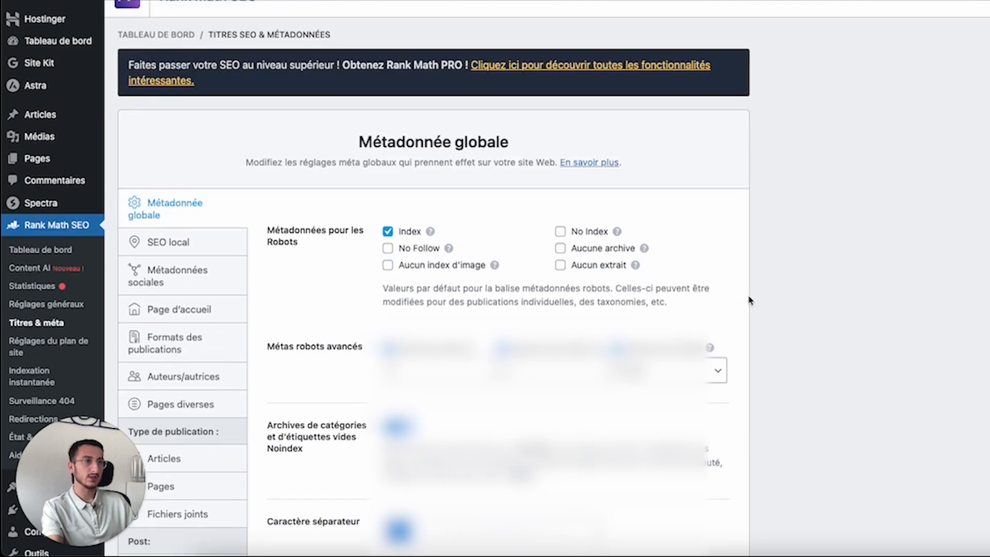
Open the SEO local settings and review the business details fields
{"action": "left_click", "coordinate": [198, 244]}
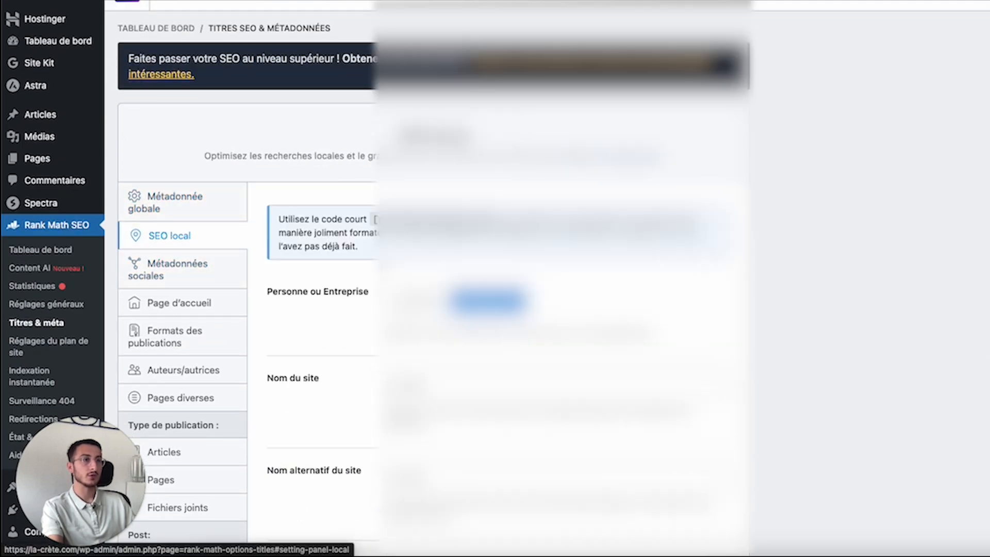
{"action": "scroll", "coordinate": [791, 345], "scroll_direction": "down", "scroll_amount": 15}
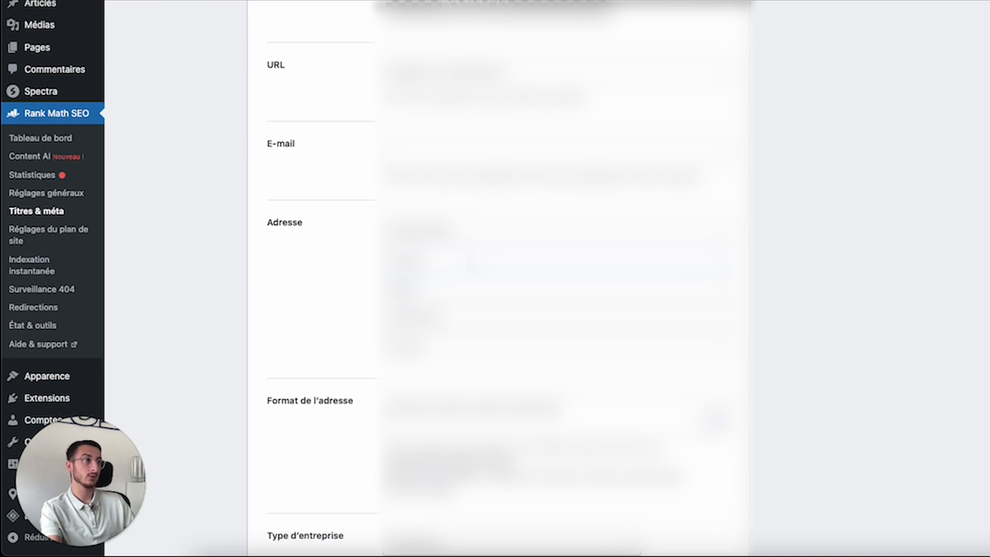
{"action": "scroll", "coordinate": [436, 279], "scroll_direction": "up", "scroll_amount": 15}
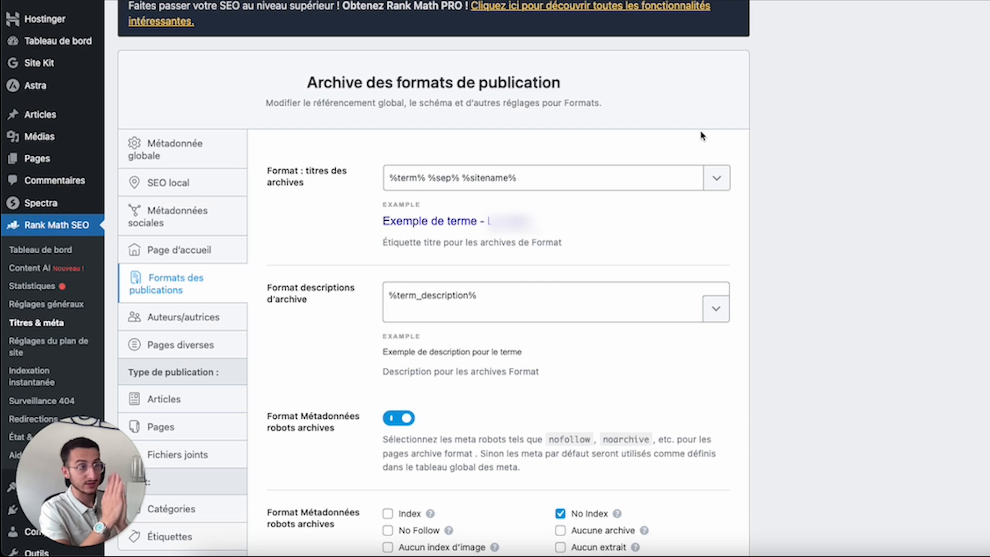
Browse the variables that can be inserted into the archive title in the Formats des publications settings
{"action": "left_click", "coordinate": [717, 178]}
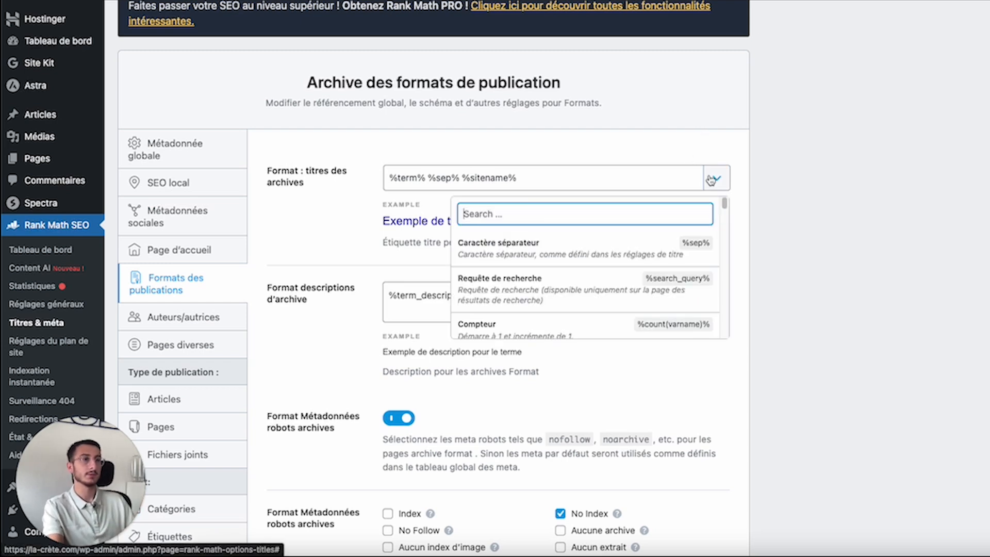
{"action": "scroll", "coordinate": [600, 314], "scroll_direction": "down", "scroll_amount": 3}
{"action": "scroll", "coordinate": [576, 312], "scroll_direction": "down", "scroll_amount": 5}
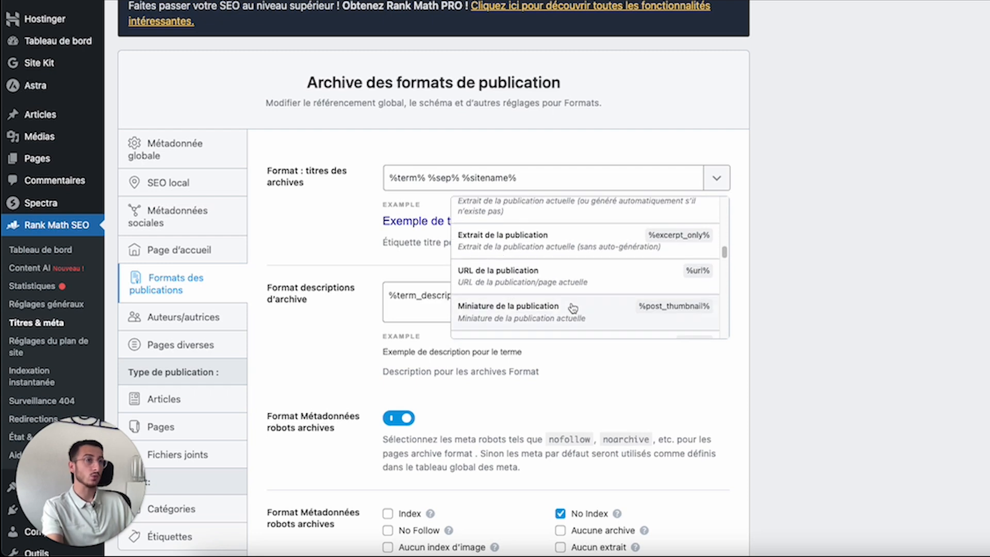
{"action": "scroll", "coordinate": [575, 310], "scroll_direction": "down", "scroll_amount": 5}
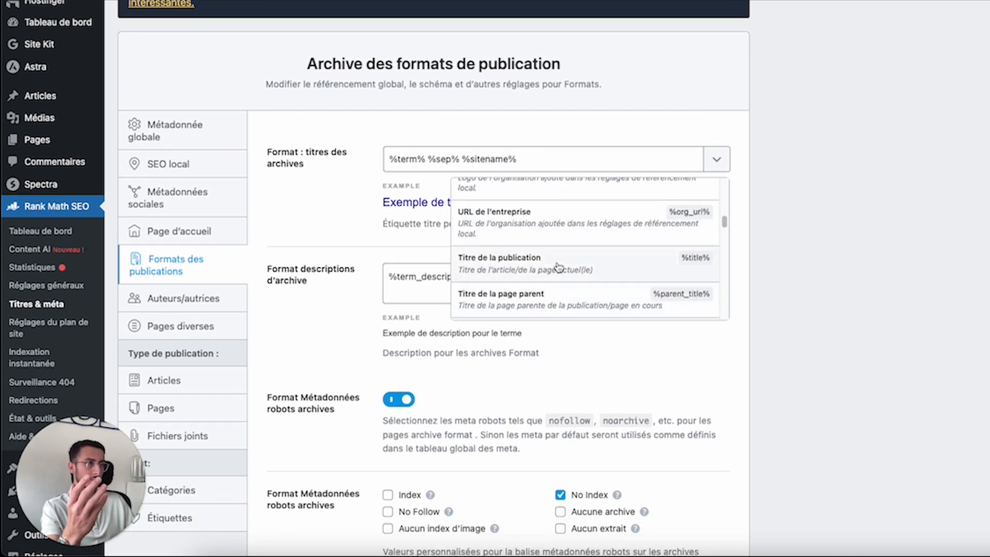
Look through the first entries of the archive title's variable list and close the list
{"action": "scroll", "coordinate": [562, 278], "scroll_direction": "up", "scroll_amount": 10}
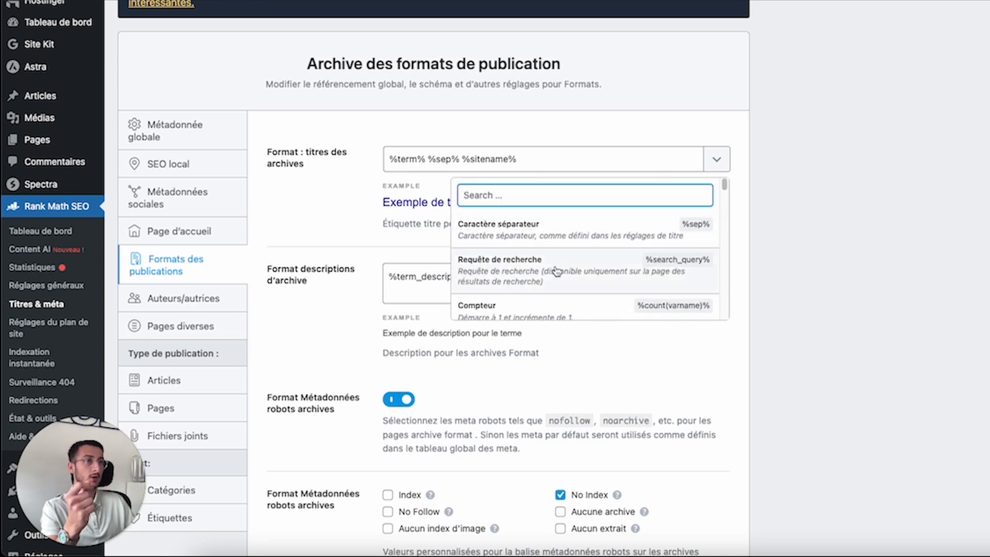
{"action": "scroll", "coordinate": [559, 280], "scroll_direction": "down", "scroll_amount": 2}
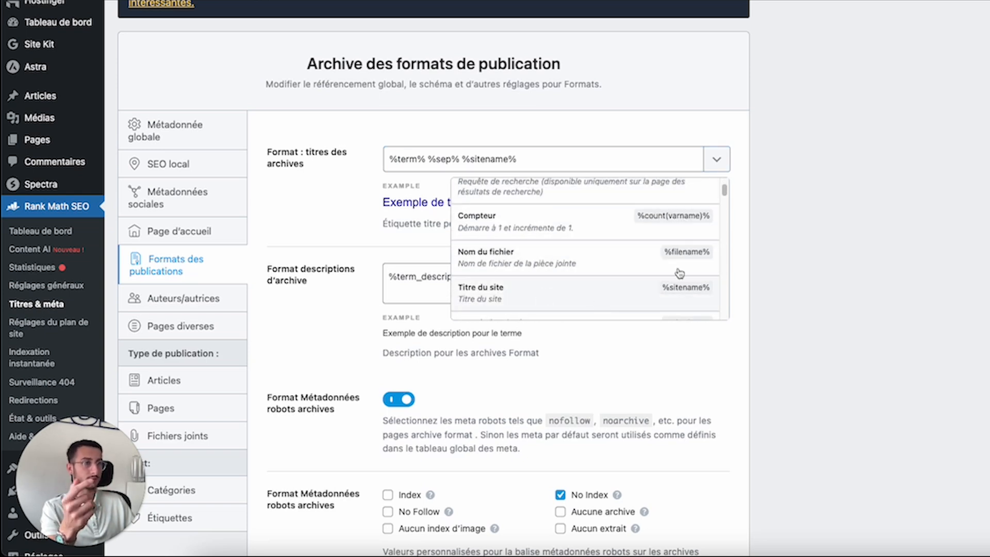
{"action": "left_click", "coordinate": [824, 255]}
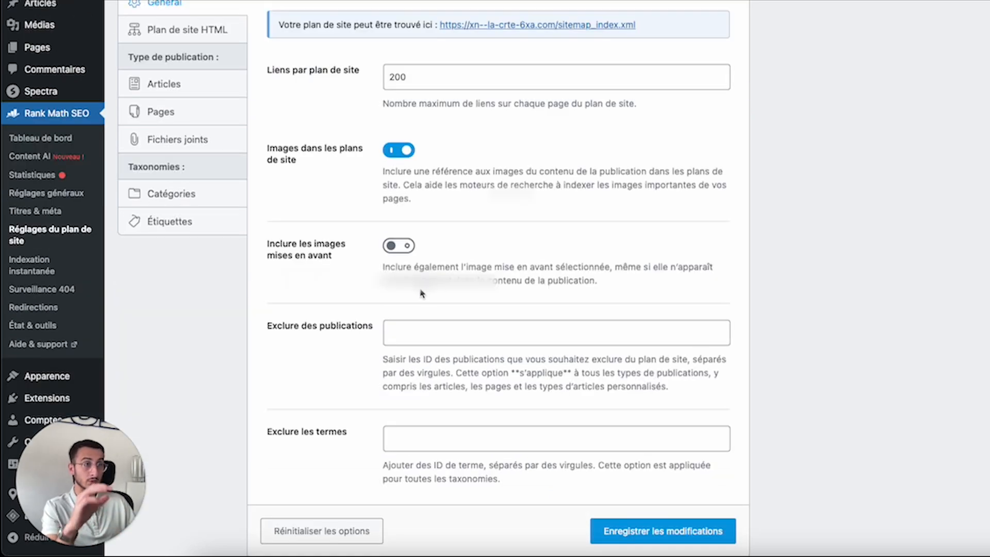
Review the general XML sitemap settings and open the Indexation instantanée settings
{"action": "scroll", "coordinate": [294, 325], "scroll_direction": "up", "scroll_amount": 2}
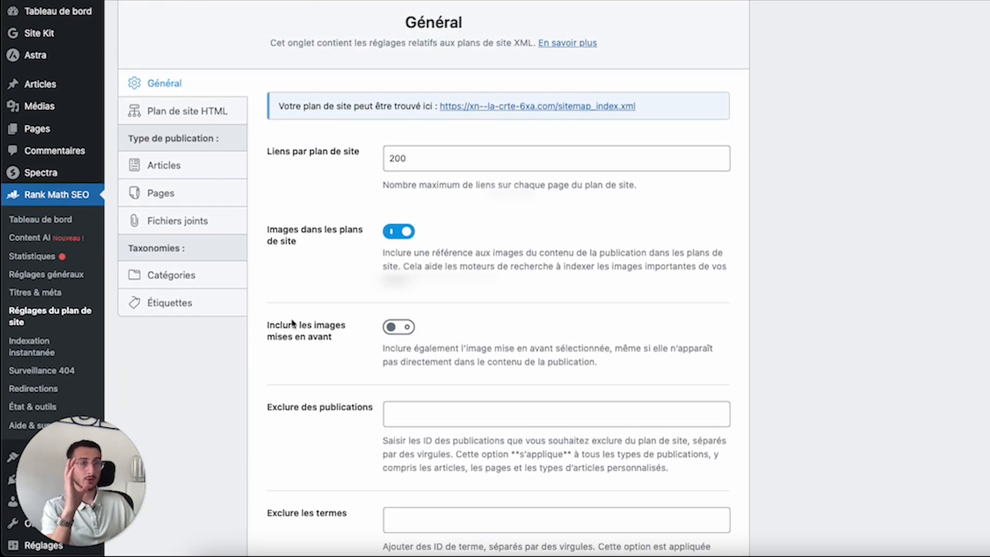
{"action": "left_click", "coordinate": [63, 355]}
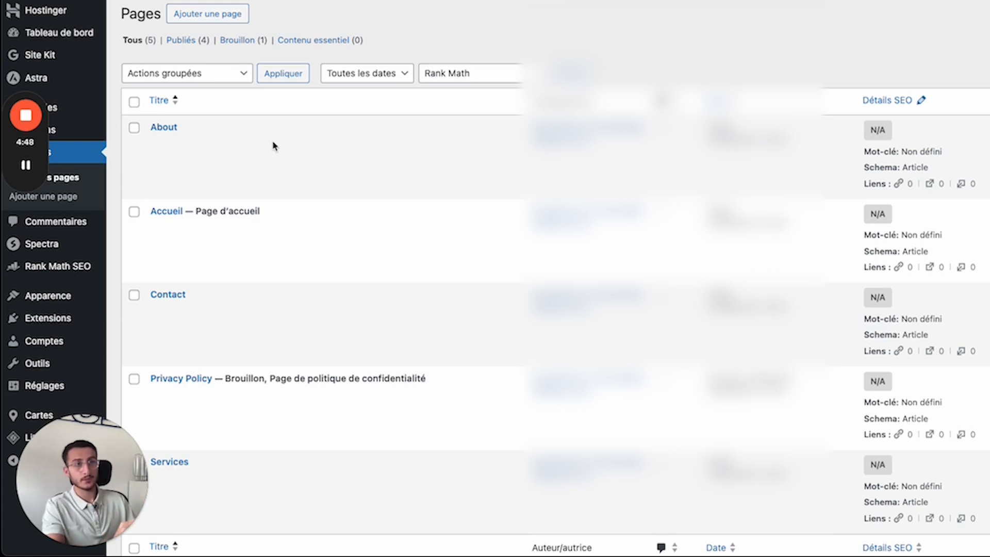
Open the Services page for editing from the list of all pages
{"action": "left_click_drag", "start_coordinate": [41, 142], "coordinate": [988, 4]}
{"action": "scroll", "coordinate": [279, 305], "scroll_direction": "down", "scroll_amount": 1}
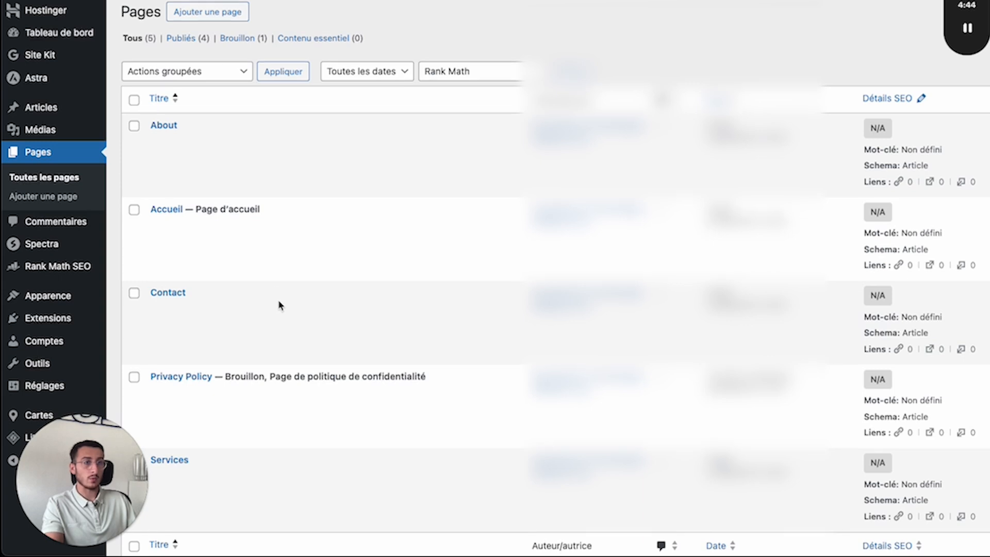
{"action": "scroll", "coordinate": [279, 306], "scroll_direction": "down", "scroll_amount": 2}
{"action": "mouse_move", "coordinate": [174, 389]}
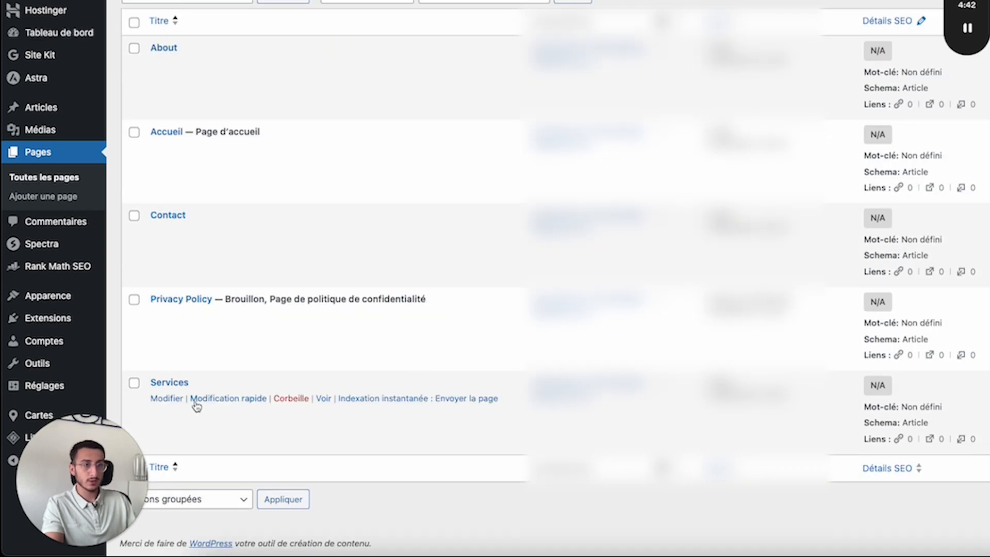
{"action": "left_click", "coordinate": [175, 402]}
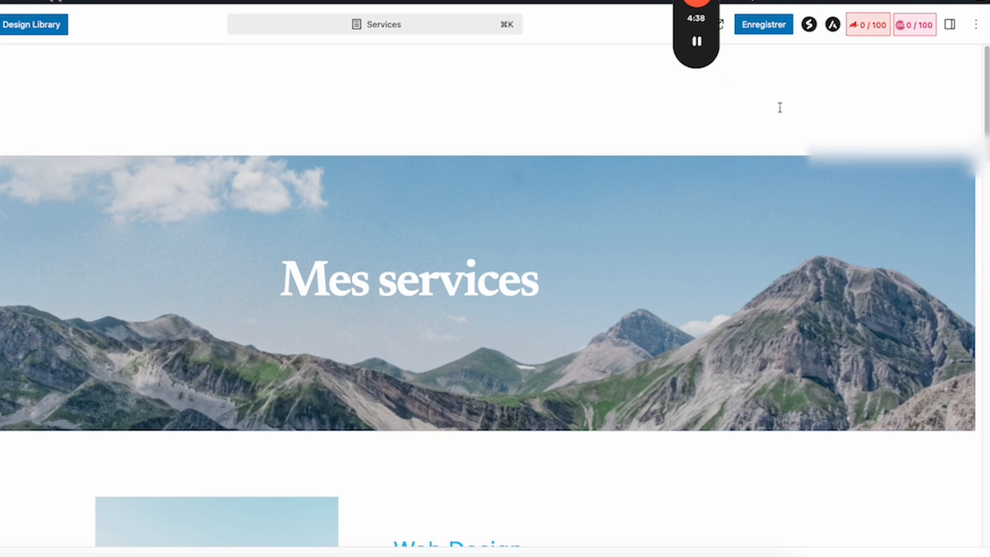
Open the Rank Math settings of the Services page and add "service seo" as its main keyword
{"action": "left_click", "coordinate": [868, 24]}
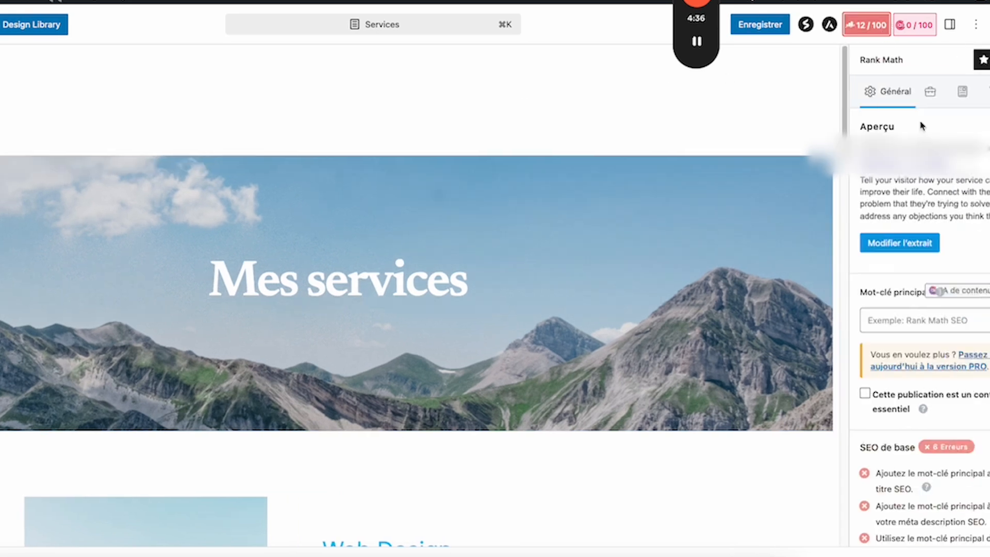
{"action": "left_click", "coordinate": [905, 318]}
{"action": "type", "text": "service seo"}
{"action": "key", "text": "Return"}
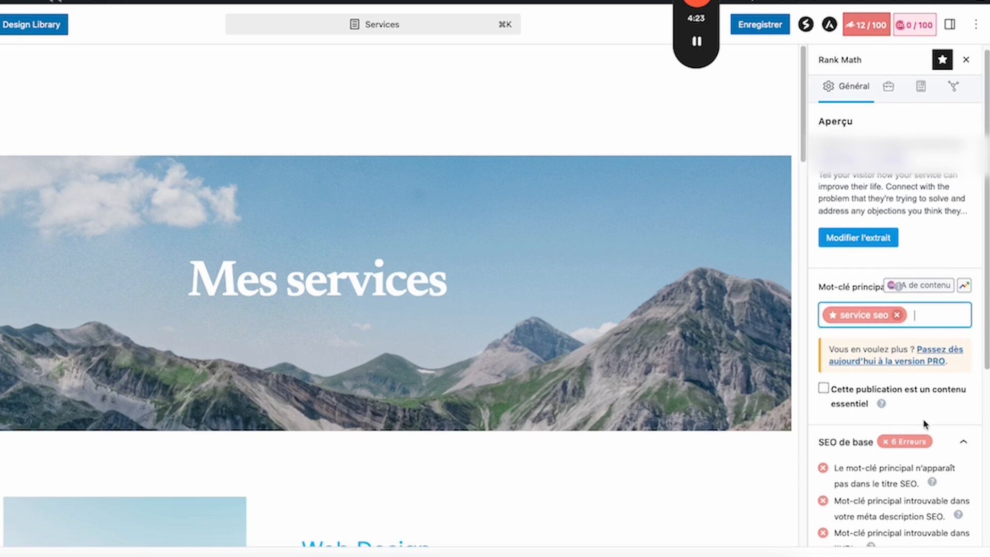
Examine the page's SEO de base checks and expand the Supplémentaires checks to read their recommendations
{"action": "scroll", "coordinate": [924, 422], "scroll_direction": "down", "scroll_amount": 5}
{"action": "scroll", "coordinate": [927, 406], "scroll_direction": "down", "scroll_amount": 2}
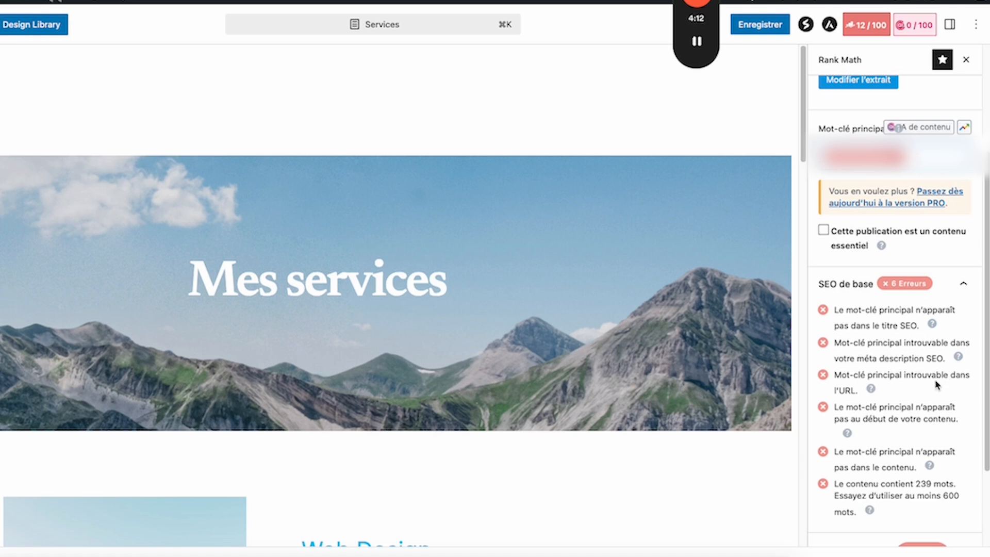
{"action": "scroll", "coordinate": [898, 485], "scroll_direction": "down", "scroll_amount": 2}
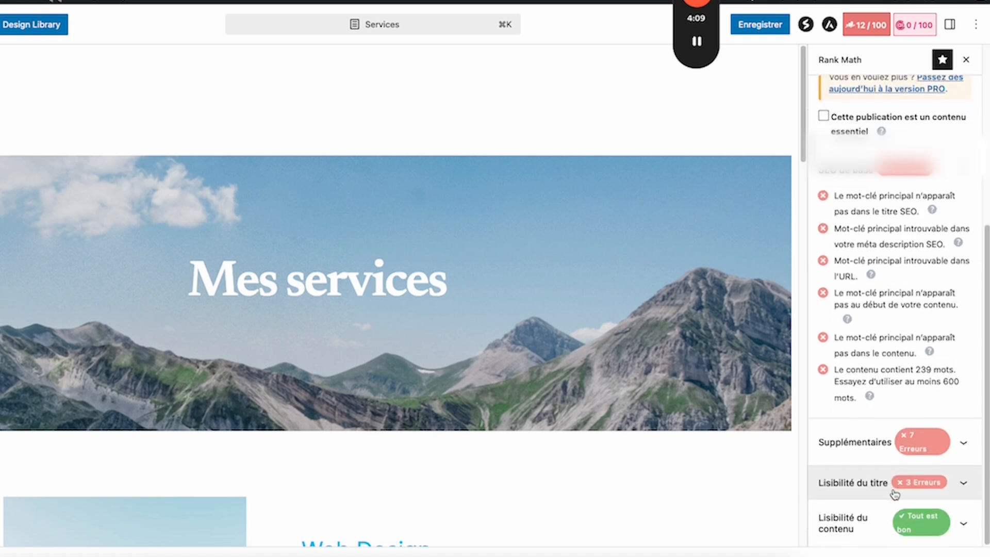
{"action": "left_click", "coordinate": [865, 455]}
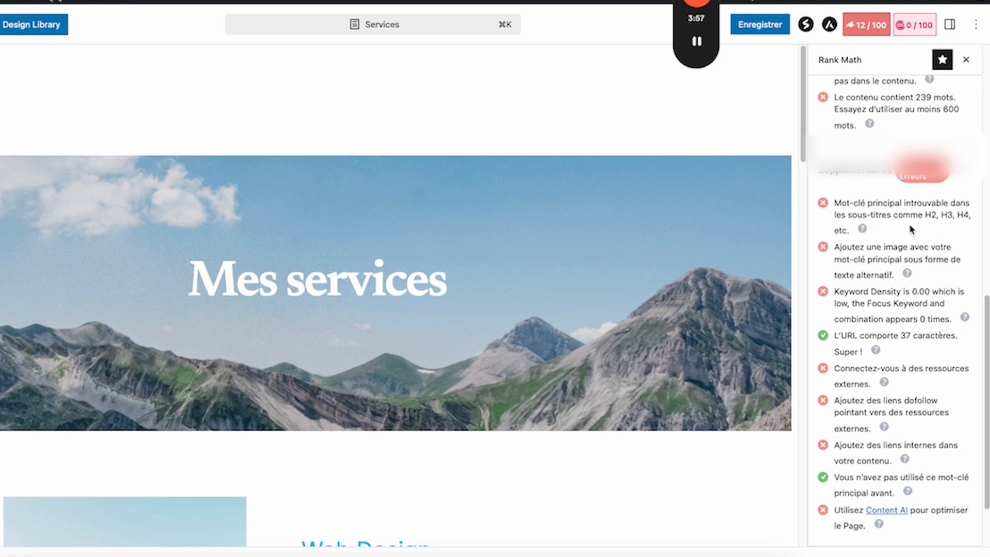
{"action": "scroll", "coordinate": [914, 355], "scroll_direction": "down", "scroll_amount": 3}
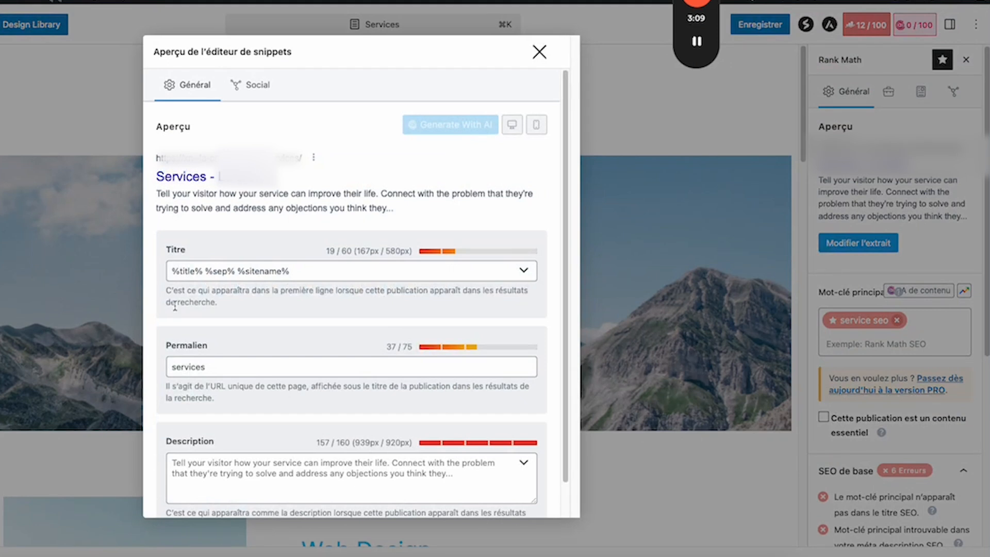
Replace the snippet title of the Services page with "Mes services SEO - Agence Zesto"
{"action": "triple_click", "coordinate": [294, 271]}
{"action": "type", "text": "Mer"}
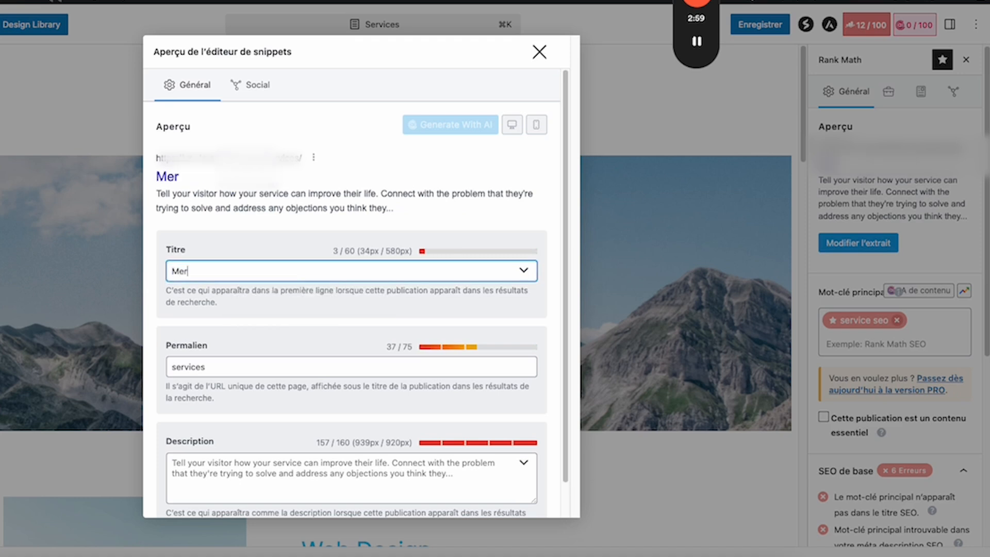
{"action": "key", "text": "BackSpace"}
{"action": "type", "text": "s servic"}
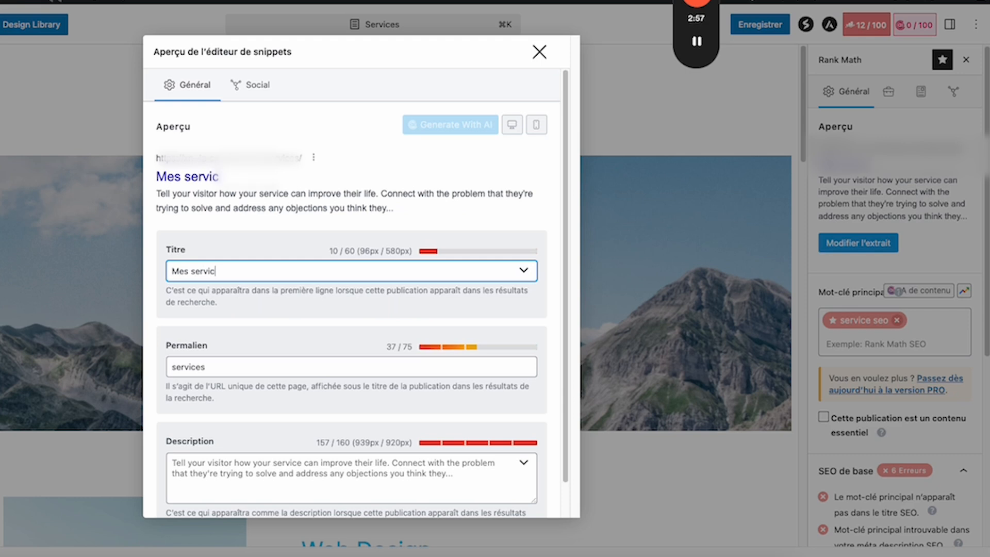
{"action": "type", "text": "es SEO"}
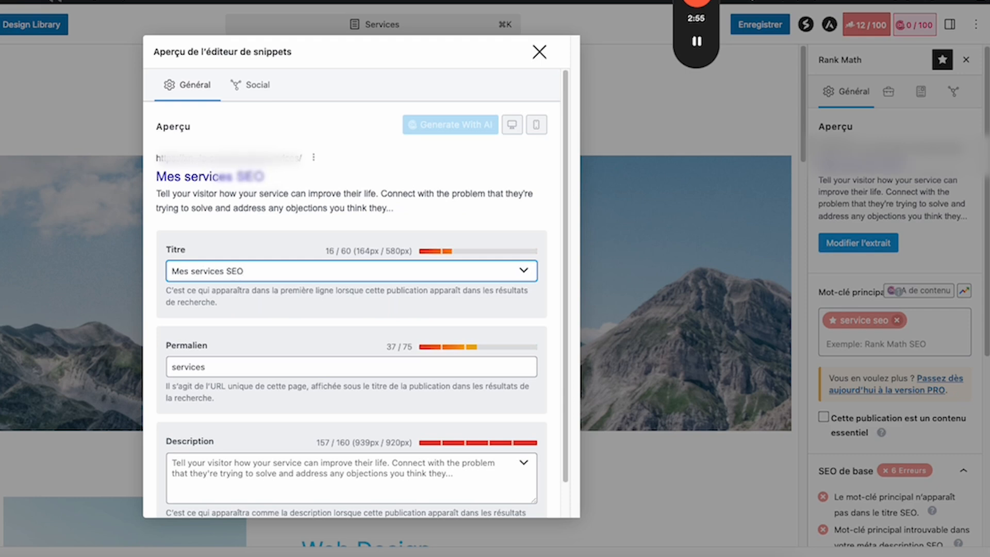
{"action": "type", "text": " -"}
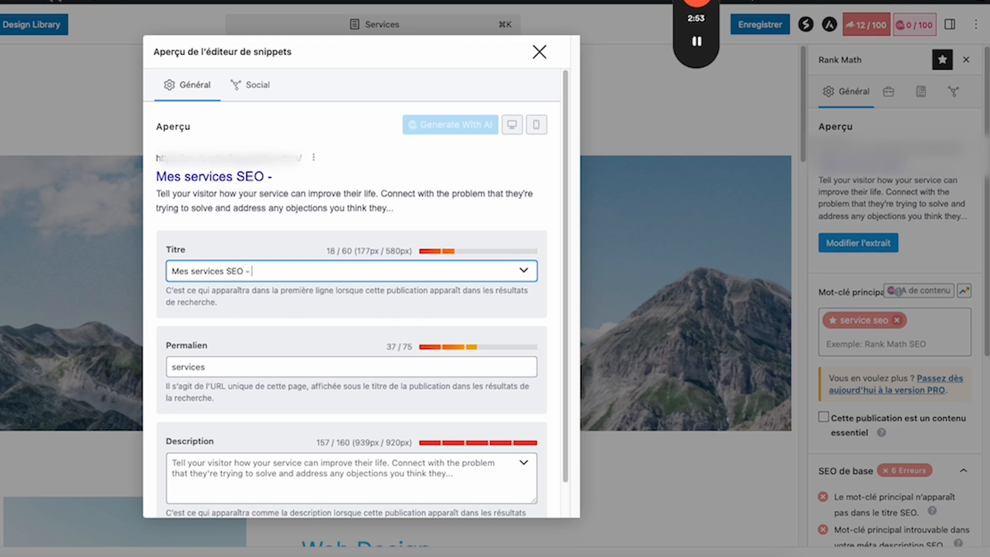
{"action": "type", "text": " Agence Zesto"}
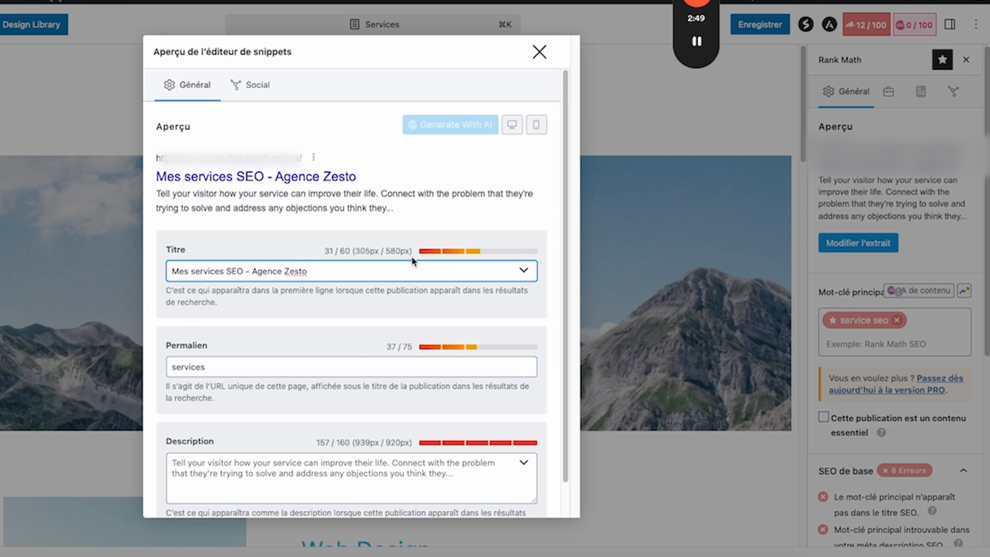
Check the snippet title's pixel limit and compare the description field with a result description in the Google results for men's hiking shoes
{"action": "left_click_drag", "start_coordinate": [386, 251], "coordinate": [411, 251]}
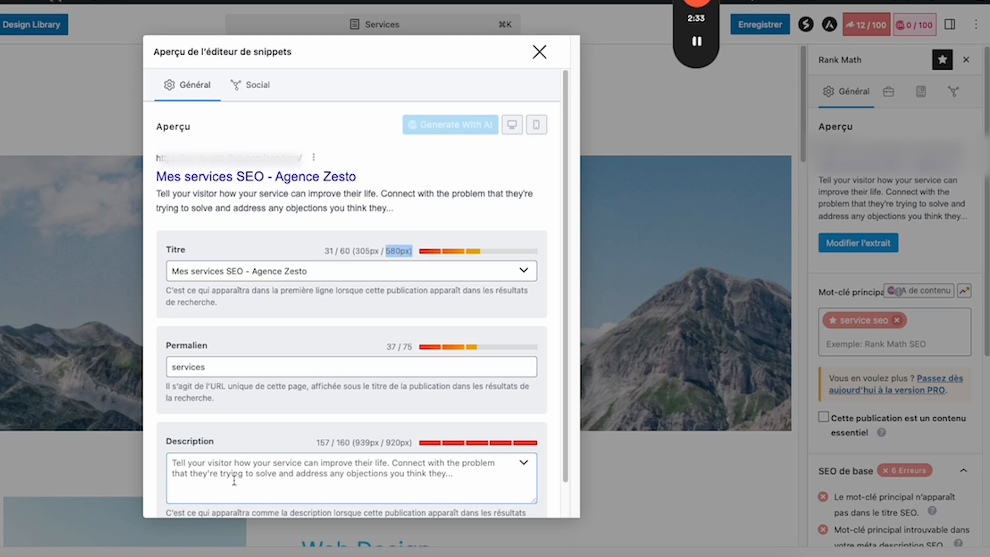
{"action": "scroll", "coordinate": [375, 443], "scroll_direction": "down", "scroll_amount": 1}
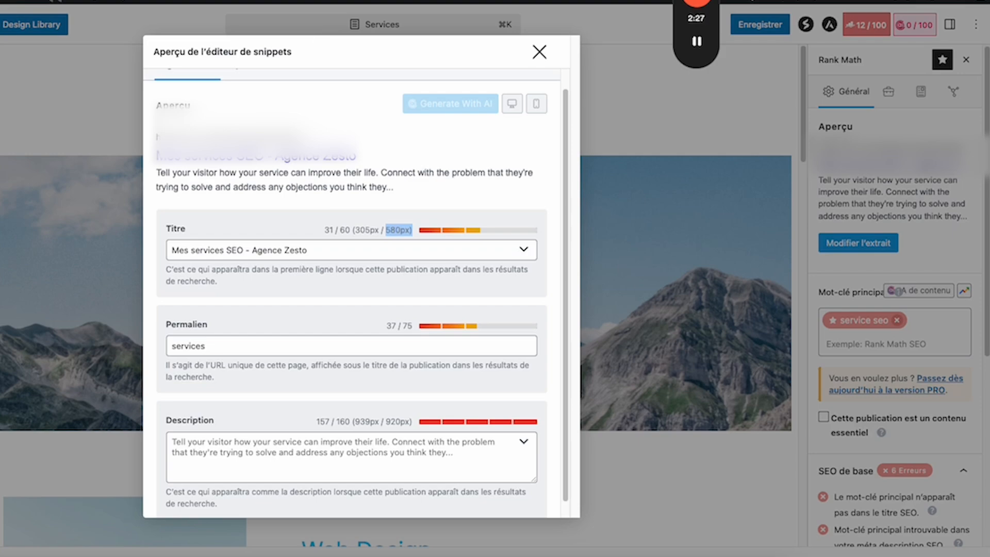
{"action": "left_click", "coordinate": [115, 1]}
{"action": "left_click_drag", "start_coordinate": [39, 325], "coordinate": [0, 295]}
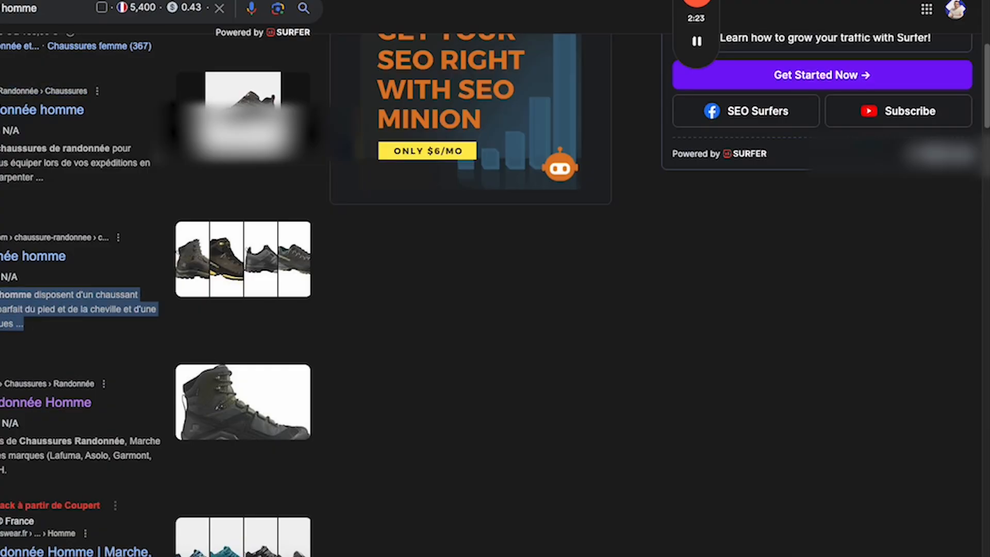
{"action": "left_click", "coordinate": [361, 1]}
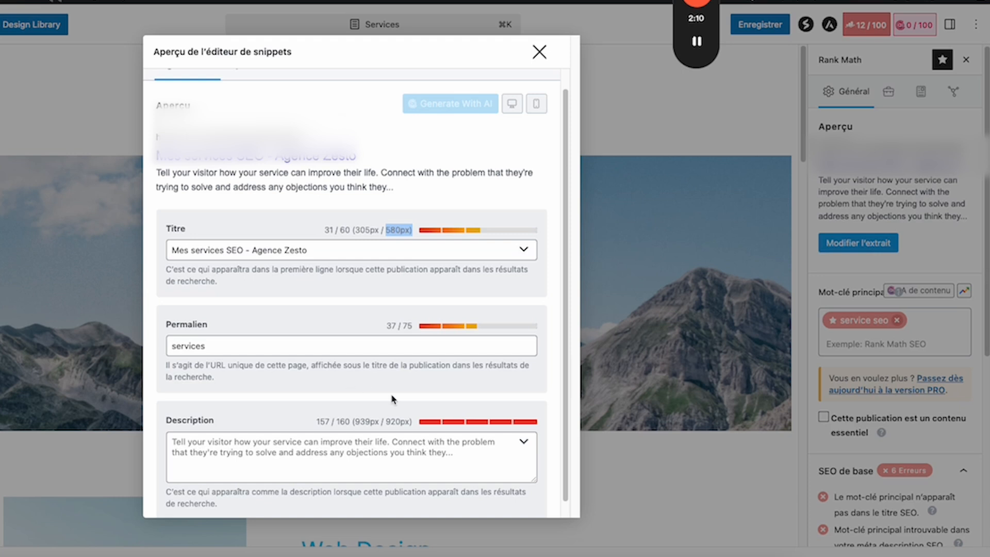
Leave the snippet editor, look over the SEO checks again and save the Services page
{"action": "left_click", "coordinate": [400, 442]}
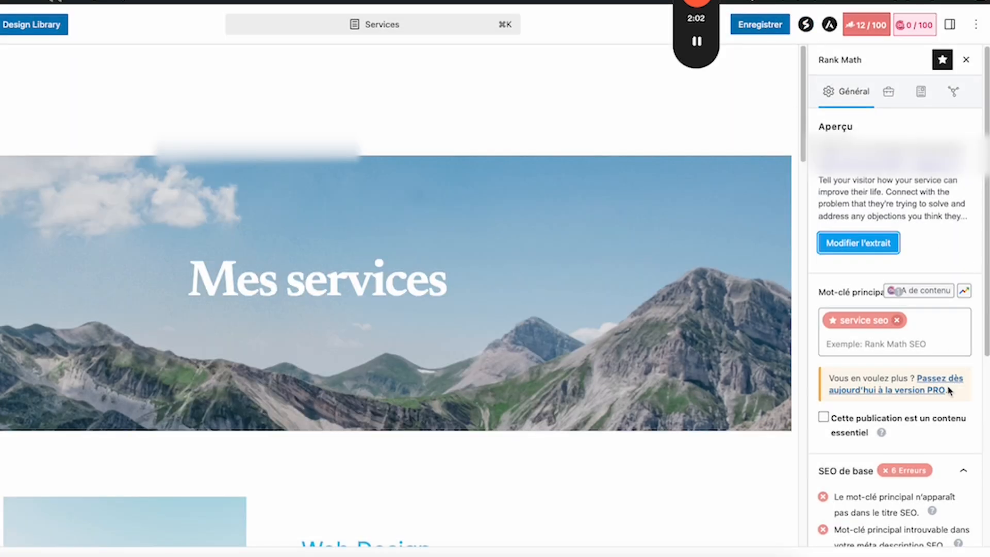
{"action": "scroll", "coordinate": [950, 387], "scroll_direction": "down", "scroll_amount": 6}
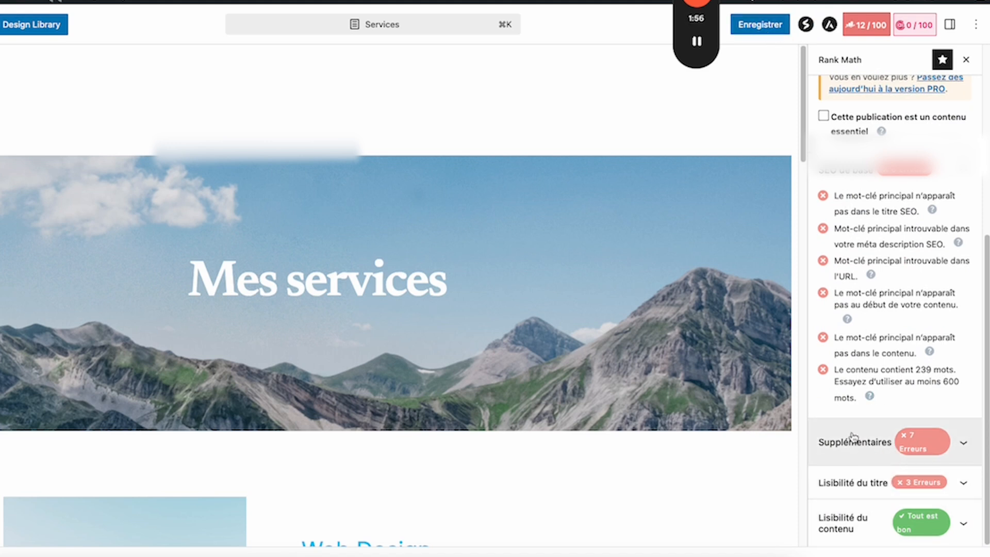
{"action": "left_click", "coordinate": [783, 32]}
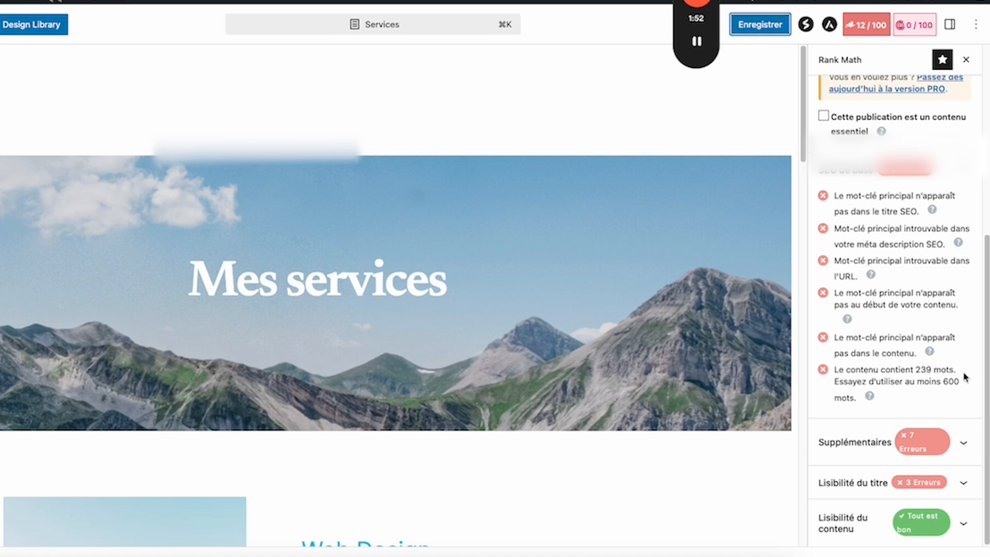